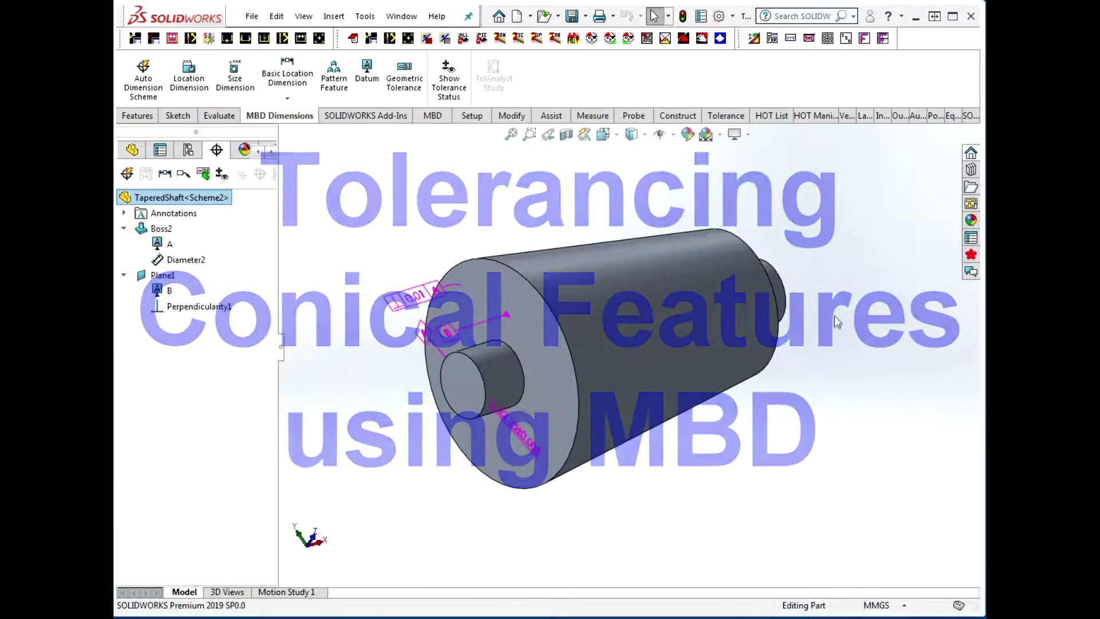
Orbit the shaft to a three-quarter view and select its conical face.
{"action": "mouse_move", "coordinate": [834, 309]}
{"action": "middle_mouse_down"}
{"action": "mouse_move", "coordinate": [834, 332]}
{"action": "mouse_move", "coordinate": [862, 342]}
{"action": "mouse_move", "coordinate": [817, 324]}
{"action": "mouse_move", "coordinate": [794, 365]}
{"action": "mouse_move", "coordinate": [827, 341]}
{"action": "mouse_move", "coordinate": [859, 373]}
{"action": "mouse_move", "coordinate": [856, 345]}
{"action": "mouse_move", "coordinate": [688, 348]}
{"action": "middle_mouse_up"}
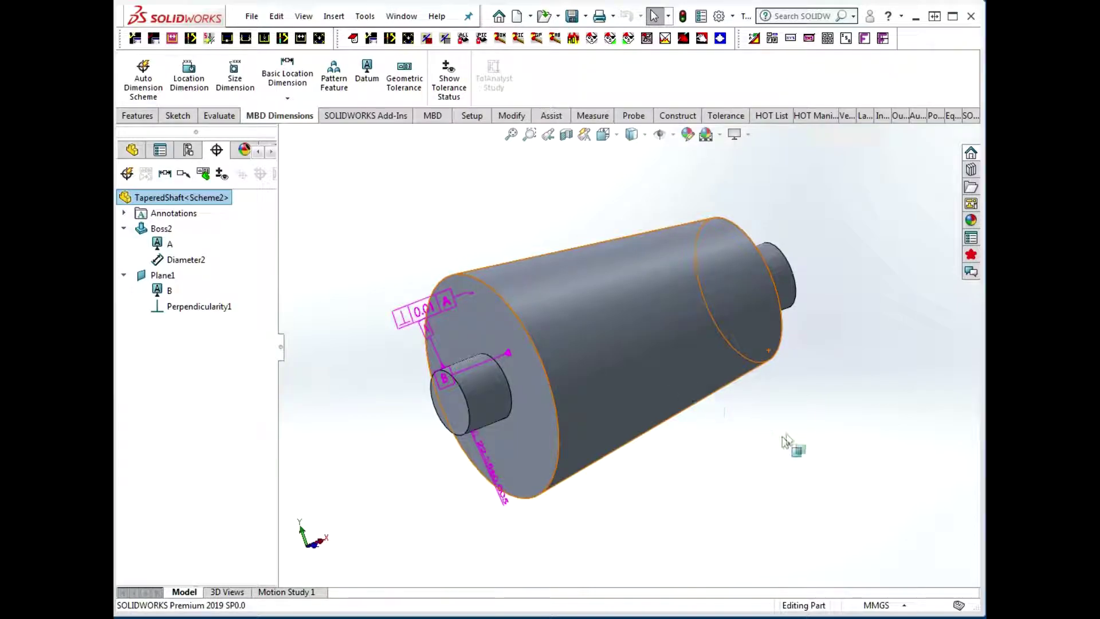
{"action": "left_click", "coordinate": [627, 446]}
{"action": "middle_click_drag", "start_coordinate": [614, 477], "coordinate": [590, 483]}
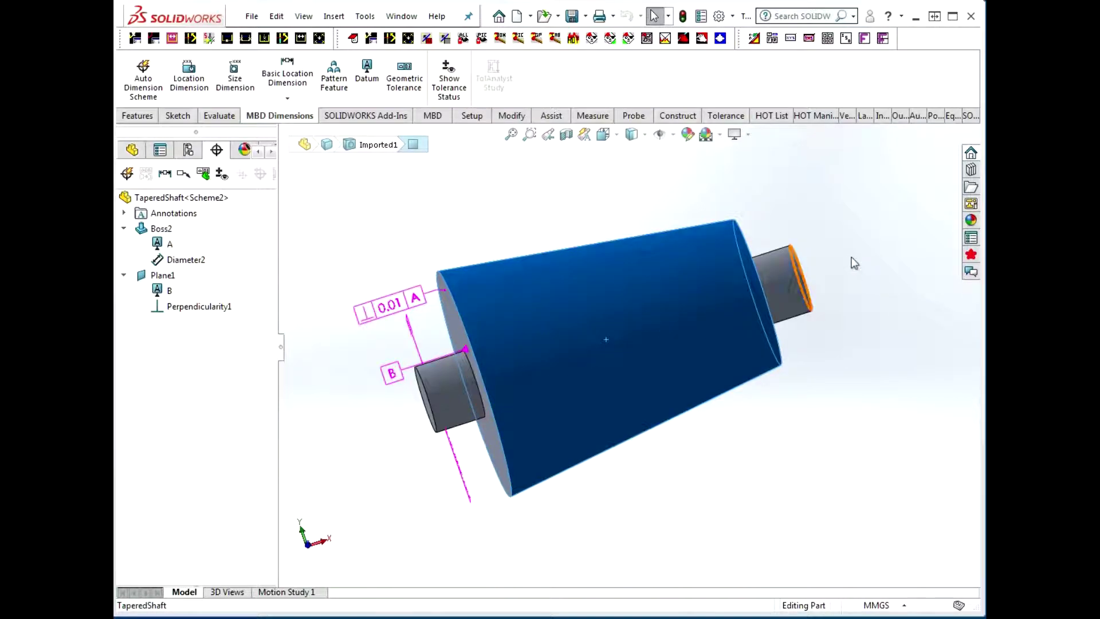
{"action": "middle_click_drag", "start_coordinate": [744, 459], "coordinate": [685, 437]}
{"action": "left_click", "coordinate": [559, 399]}
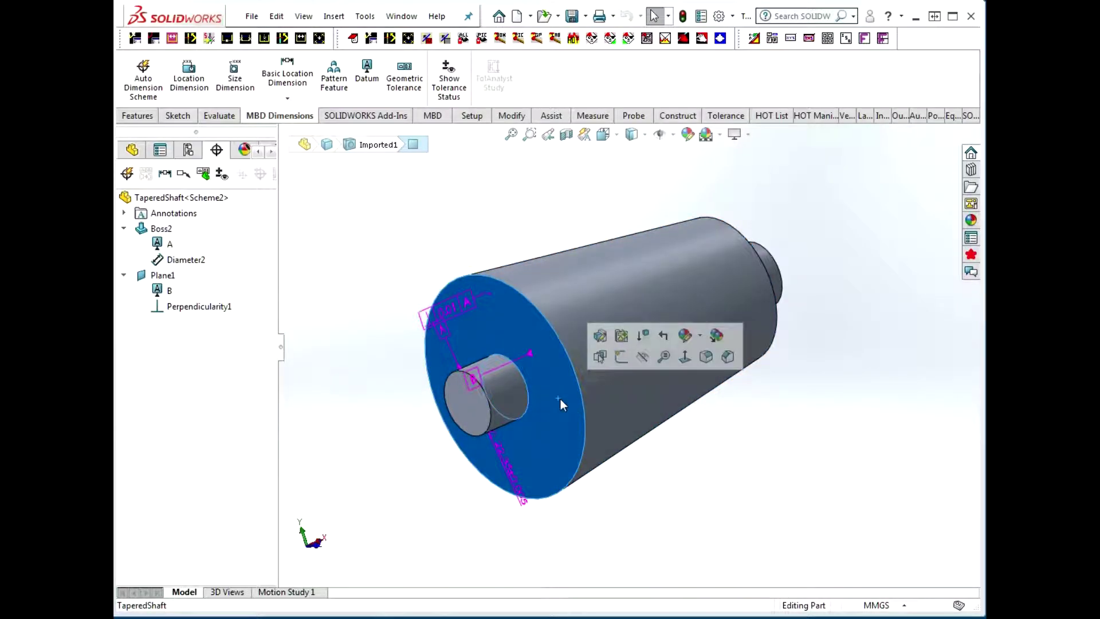
{"action": "middle_click_drag", "start_coordinate": [784, 427], "coordinate": [766, 462]}
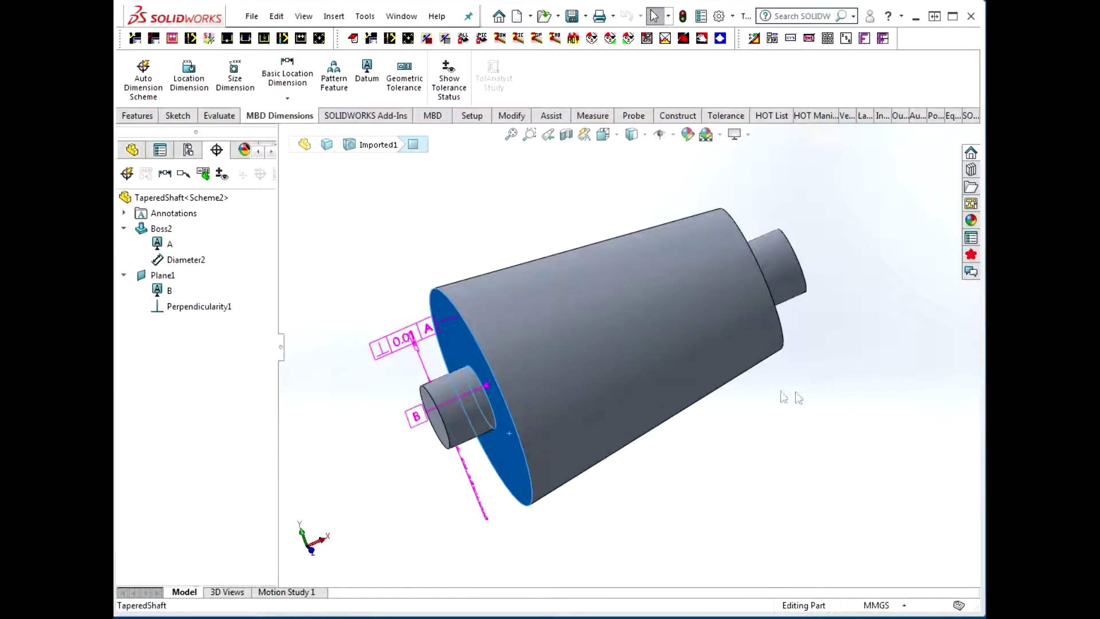
{"action": "left_click", "coordinate": [679, 343]}
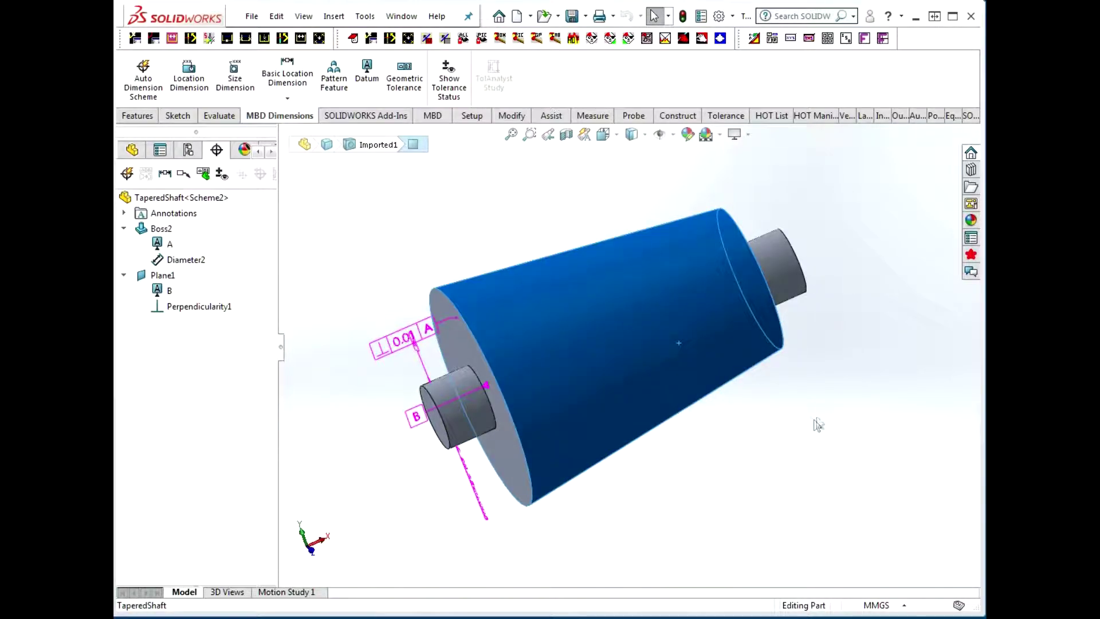
{"action": "middle_click_drag", "start_coordinate": [816, 422], "coordinate": [832, 413]}
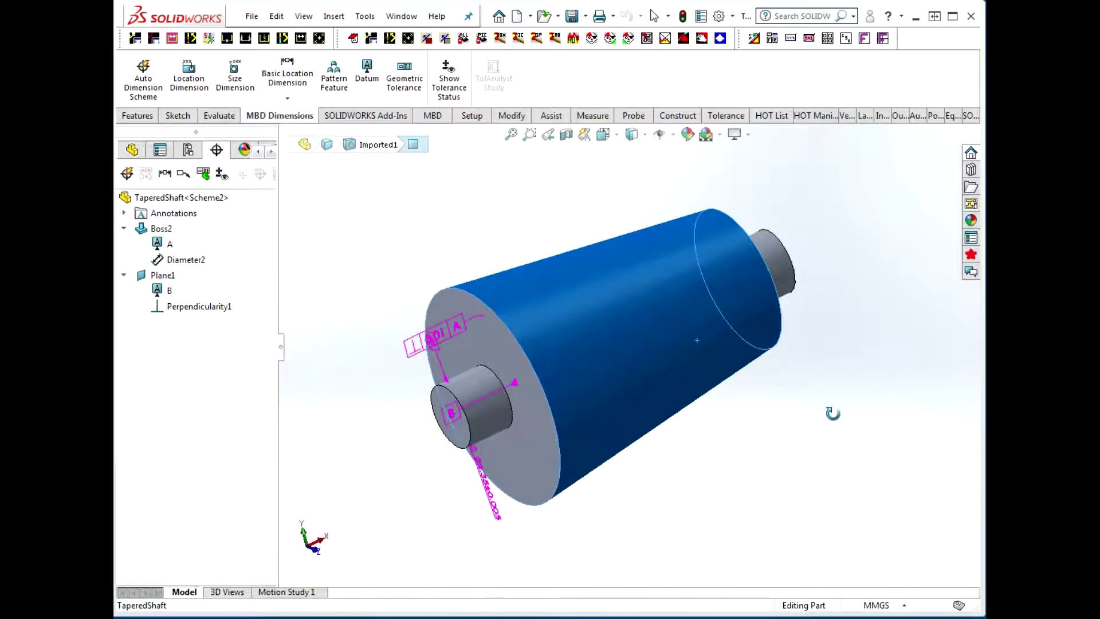
Start a 0.50 profile-of-a-surface geometric tolerance with primary datum A.
{"action": "left_click", "coordinate": [404, 76]}
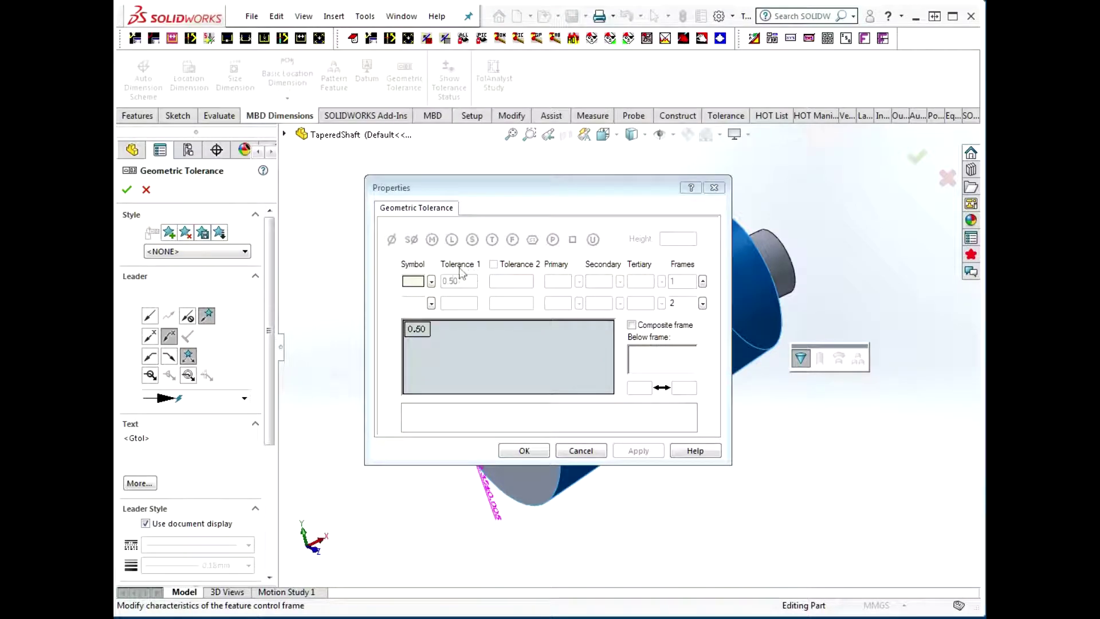
{"action": "left_click", "coordinate": [431, 281]}
{"action": "left_click", "coordinate": [436, 308]}
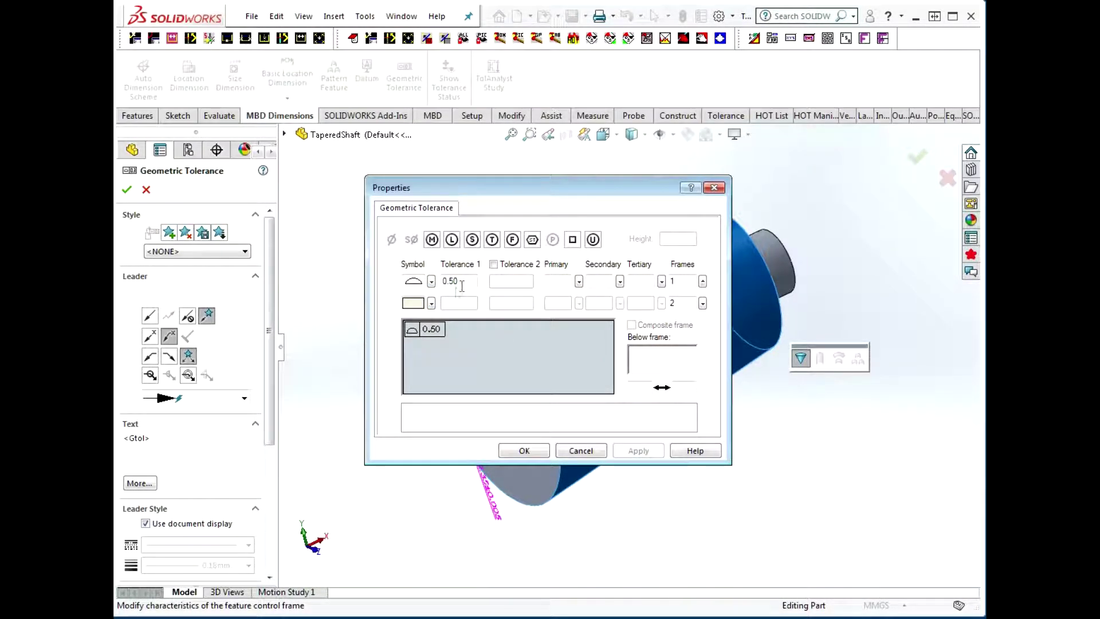
{"action": "left_click_drag", "start_coordinate": [522, 183], "coordinate": [331, 129]}
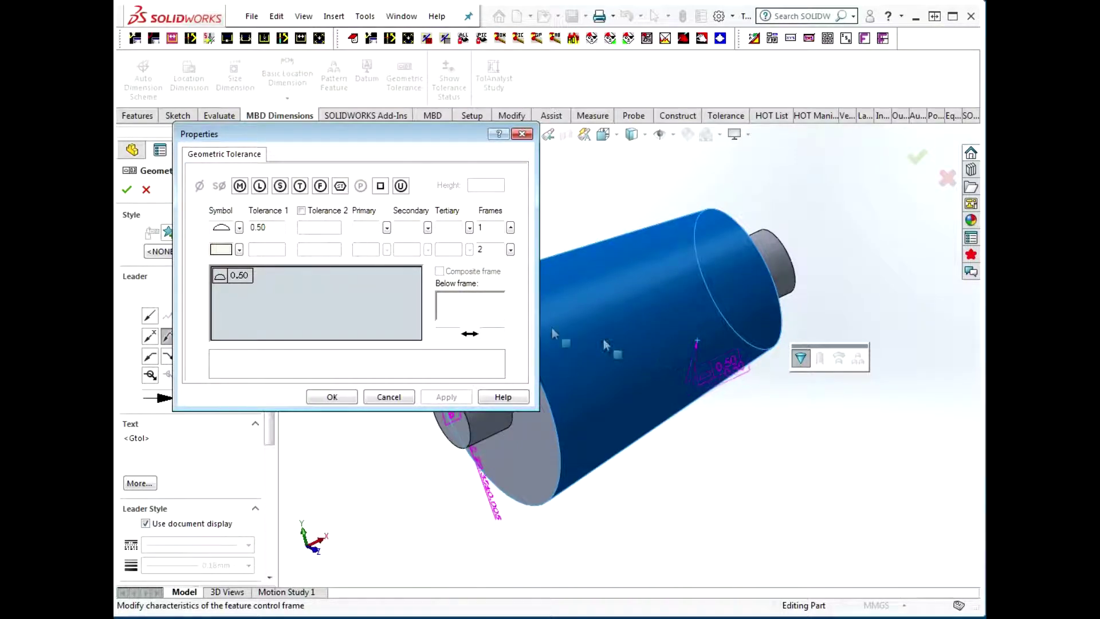
{"action": "left_click", "coordinate": [364, 227]}
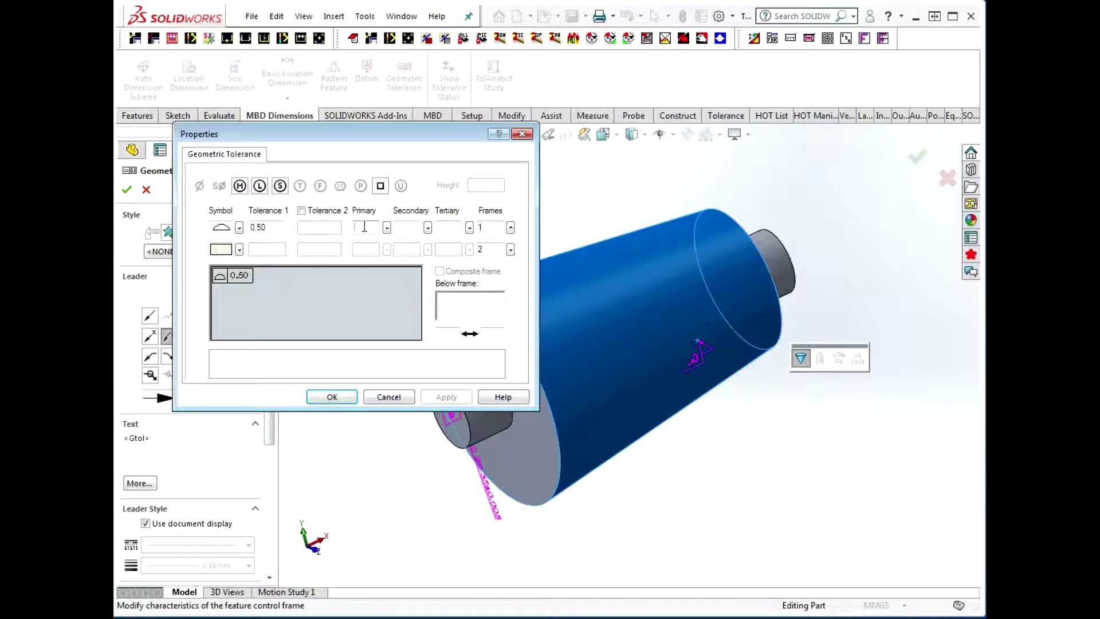
{"action": "type", "text": "A"}
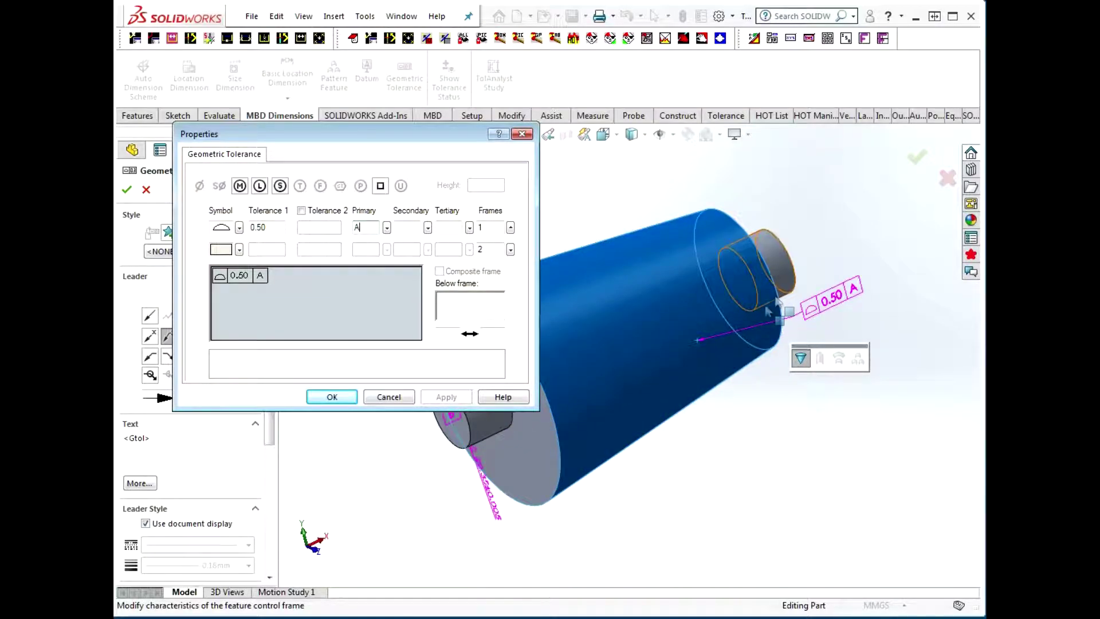
Attach the profile callout to the cone with secondary datum B, placed above the cone.
{"action": "left_click", "coordinate": [702, 289]}
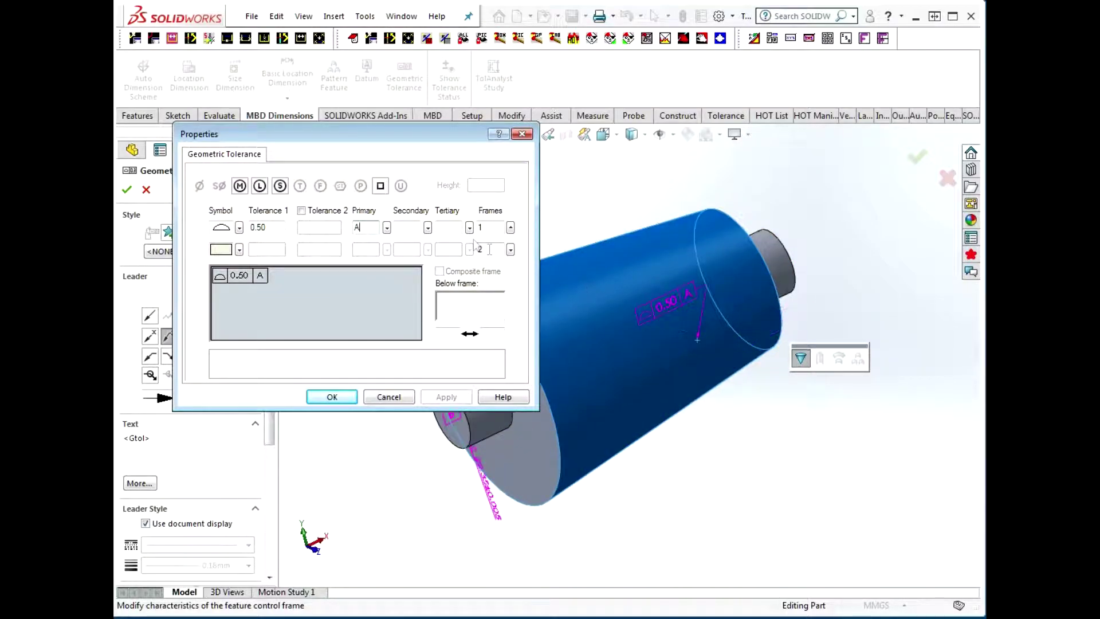
{"action": "left_click", "coordinate": [406, 228]}
{"action": "type", "text": "B"}
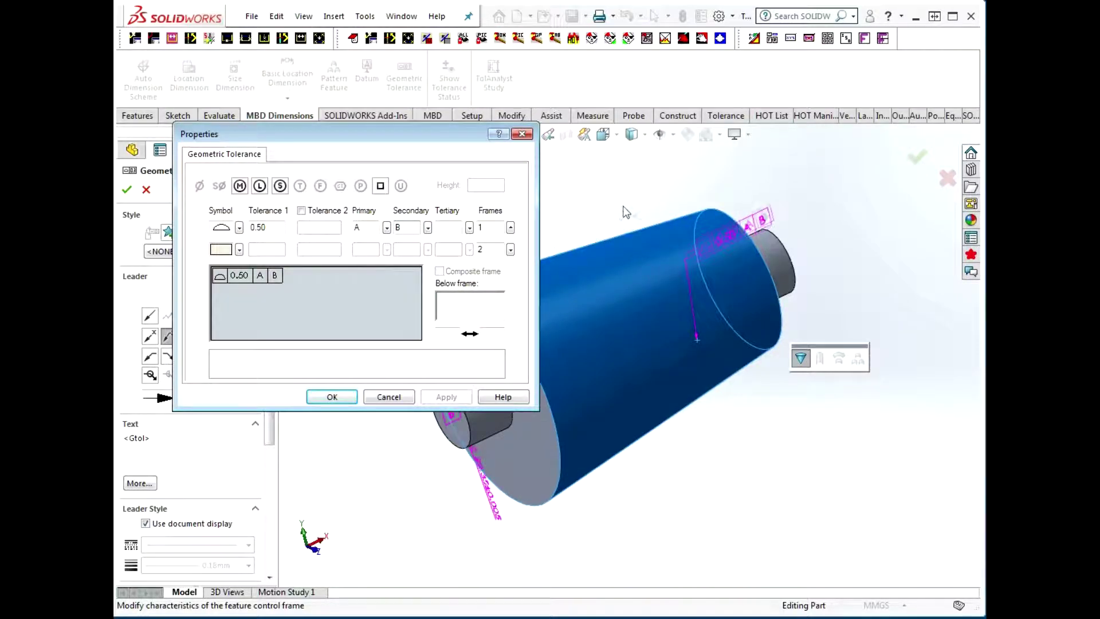
{"action": "left_click", "coordinate": [646, 204]}
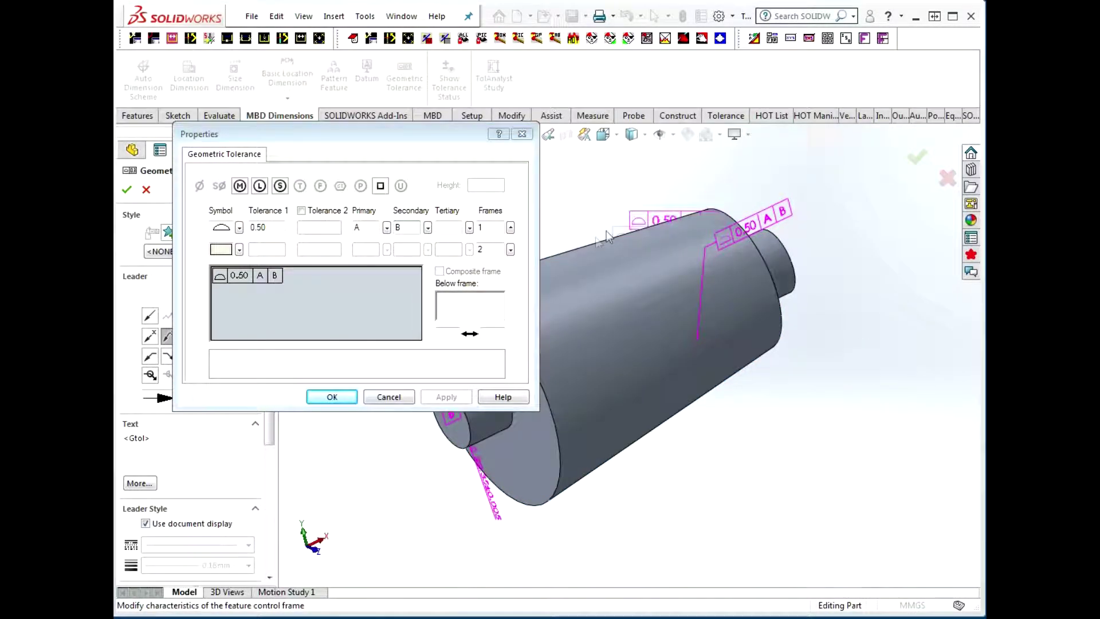
{"action": "left_click", "coordinate": [331, 397]}
{"action": "mouse_move", "coordinate": [875, 444]}
{"action": "middle_mouse_down"}
{"action": "mouse_move", "coordinate": [810, 334]}
{"action": "mouse_move", "coordinate": [827, 329]}
{"action": "mouse_move", "coordinate": [862, 395]}
{"action": "mouse_move", "coordinate": [835, 351]}
{"action": "mouse_move", "coordinate": [824, 296]}
{"action": "mouse_move", "coordinate": [835, 324]}
{"action": "middle_mouse_up"}
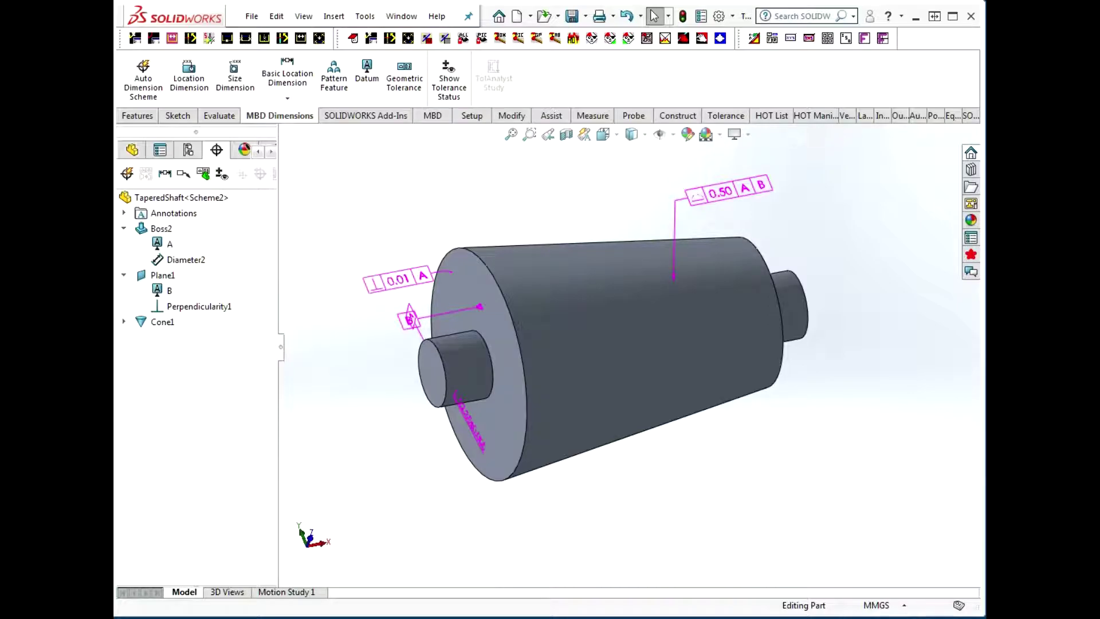
Bring the Paint window showing Fig. 8-24 MMC Principle Used With Profile Controls over the model.
{"action": "left_click_drag", "start_coordinate": [982, 104], "coordinate": [791, 112]}
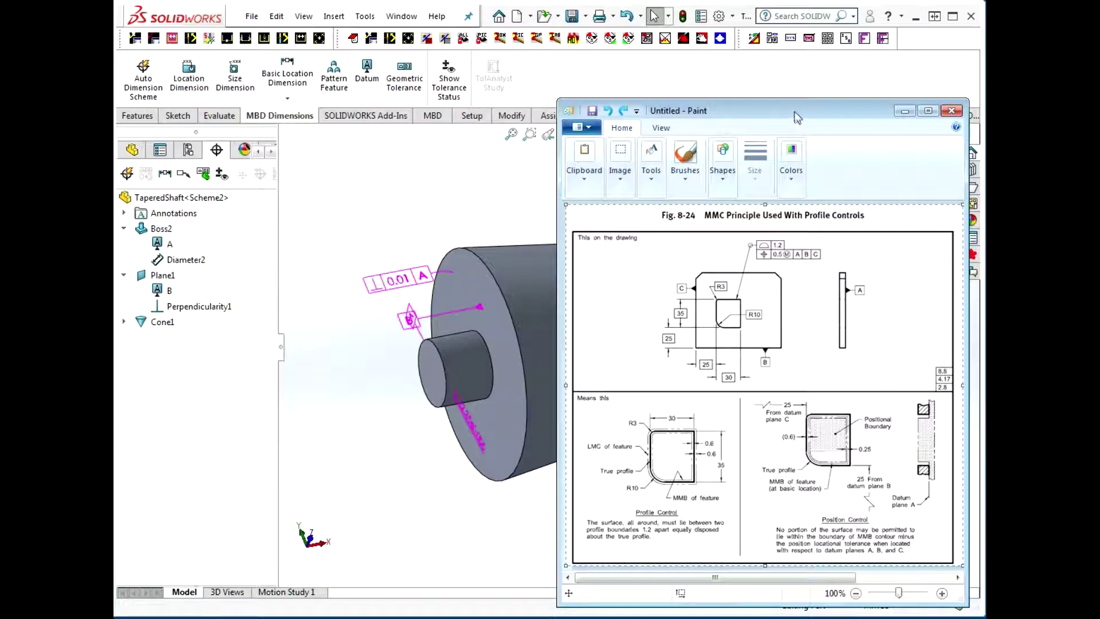
{"action": "key", "text": "alt+Tab"}
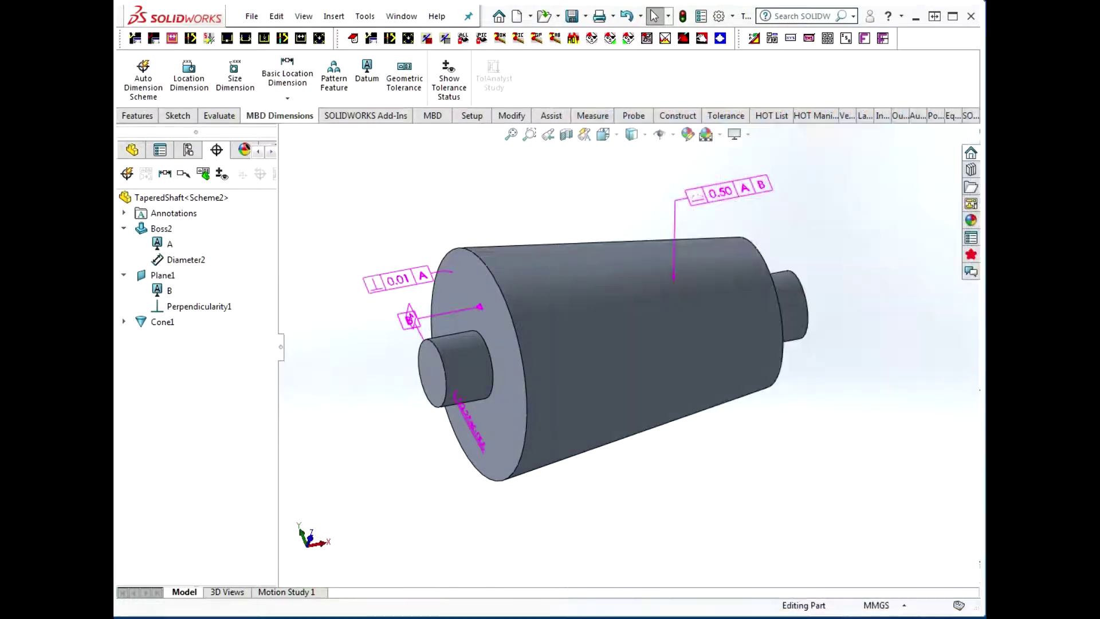
Delete Cone1 with its 0.50 A B profile callout, then reselect the conical face.
{"action": "left_click", "coordinate": [162, 323]}
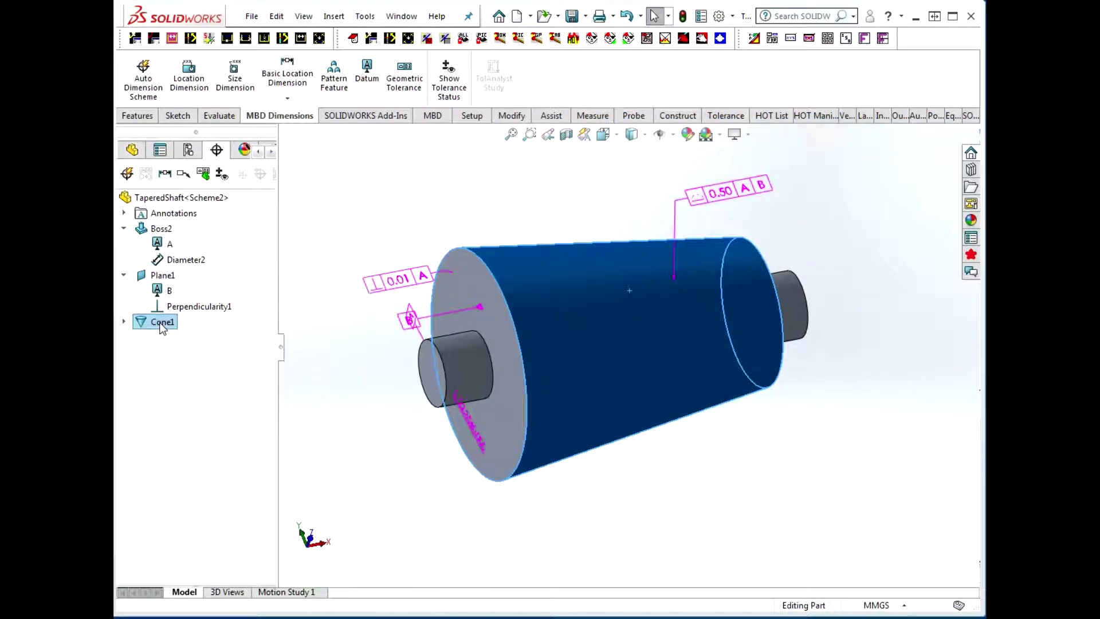
{"action": "key", "text": "Delete"}
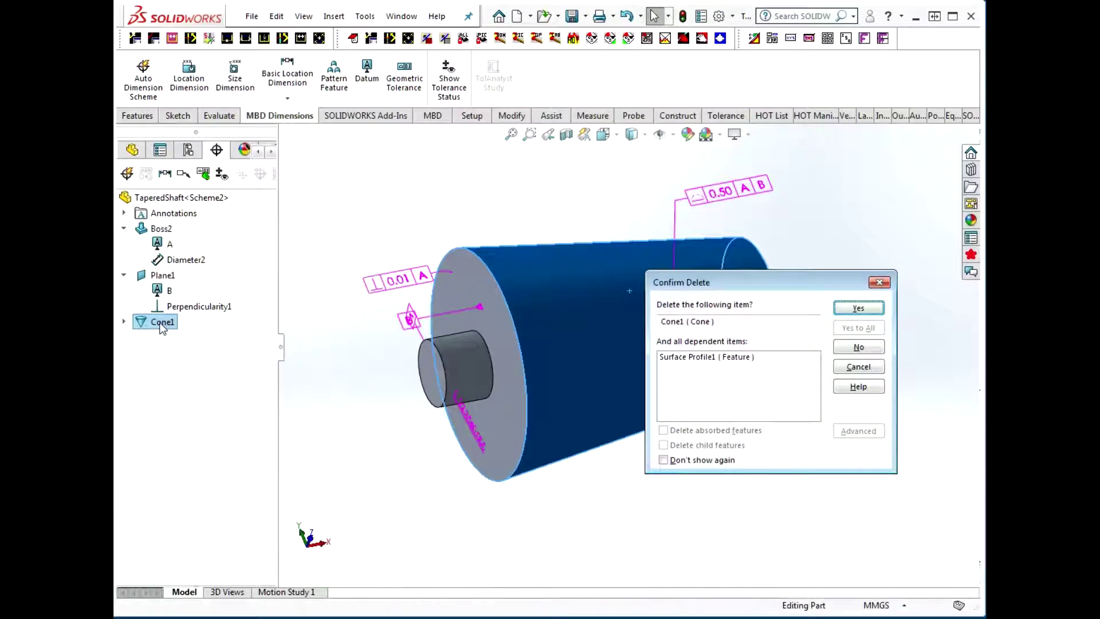
{"action": "left_click", "coordinate": [857, 310]}
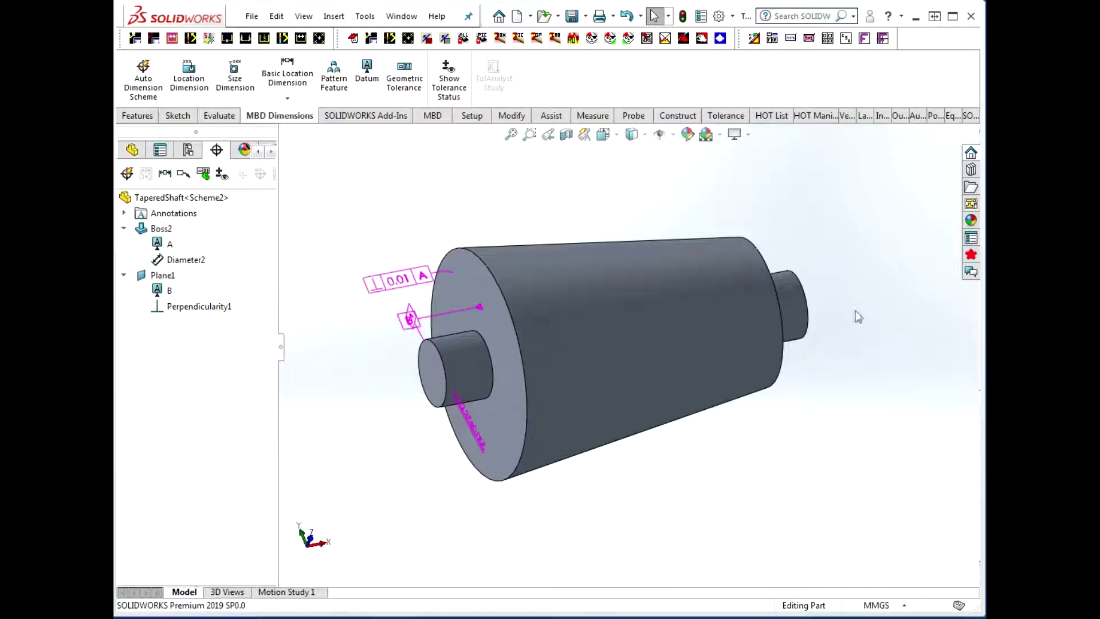
{"action": "left_click", "coordinate": [619, 314]}
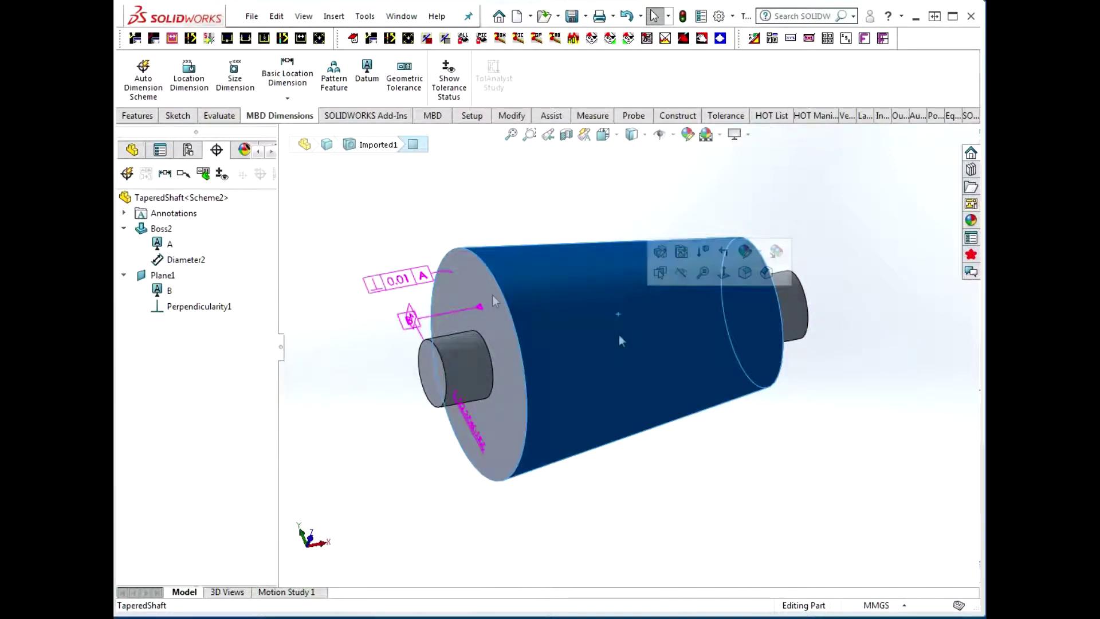
Start a geometric tolerance with surface profile in row one and position in row two.
{"action": "left_click", "coordinate": [406, 80]}
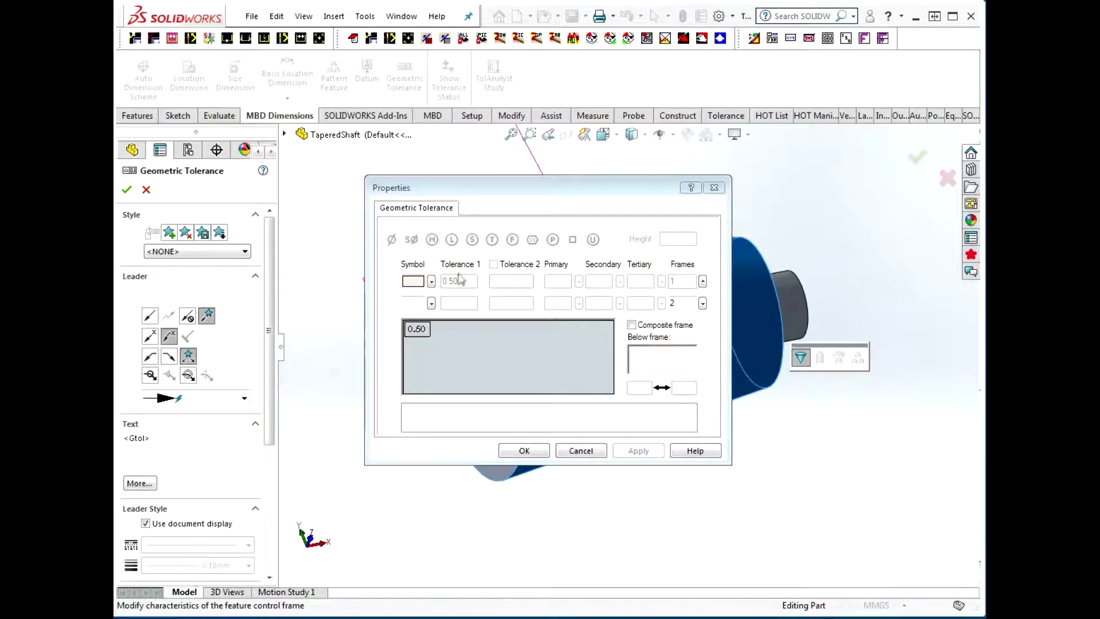
{"action": "left_click", "coordinate": [431, 281]}
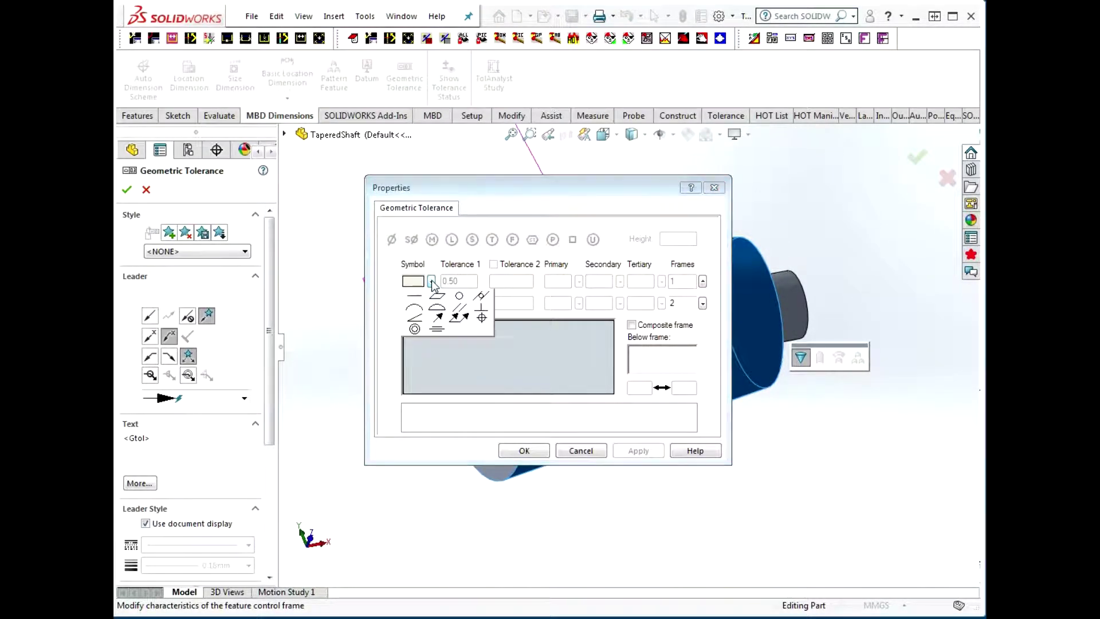
{"action": "left_click", "coordinate": [437, 308]}
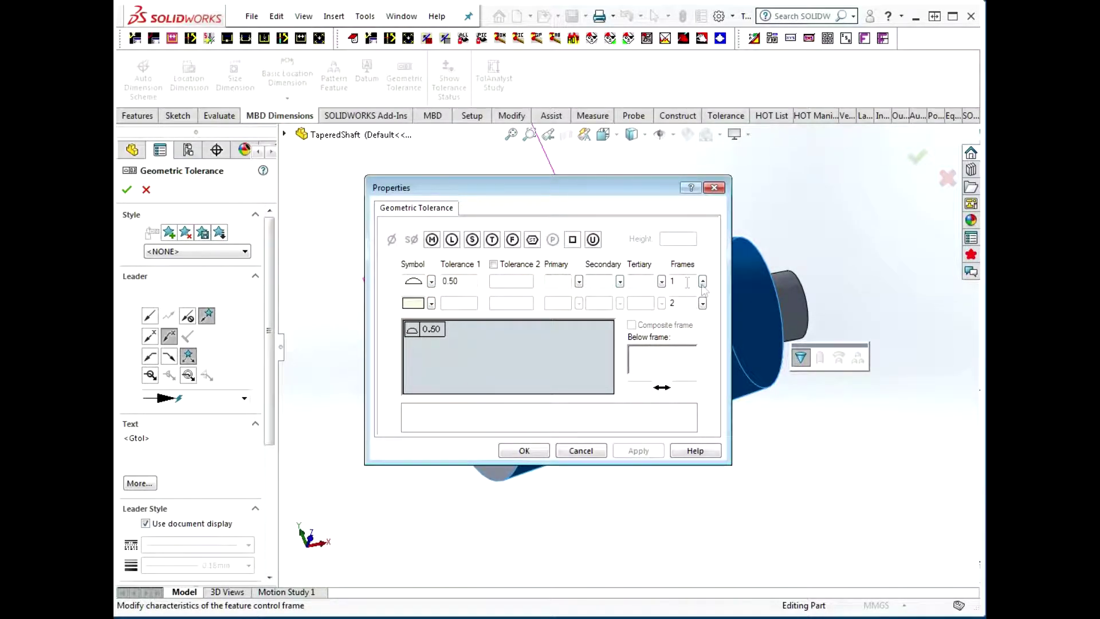
{"action": "left_click", "coordinate": [431, 303]}
{"action": "left_click", "coordinate": [482, 341]}
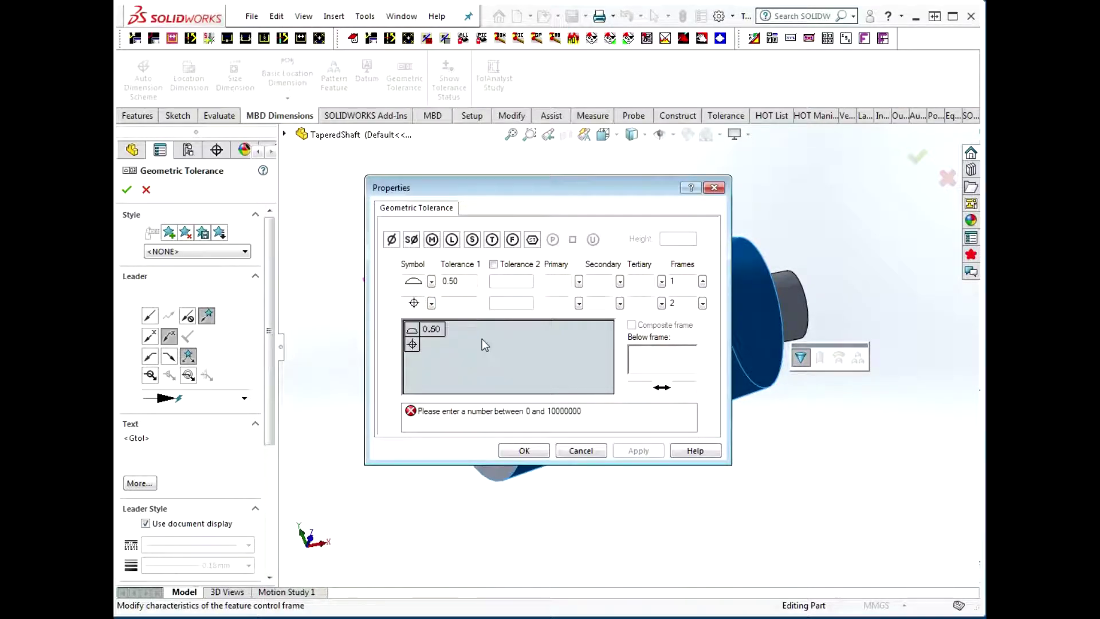
Give the position row .25 at MMC with datum A and place the frame beside the shaft.
{"action": "left_click", "coordinate": [458, 304]}
{"action": "type", "text": "."}
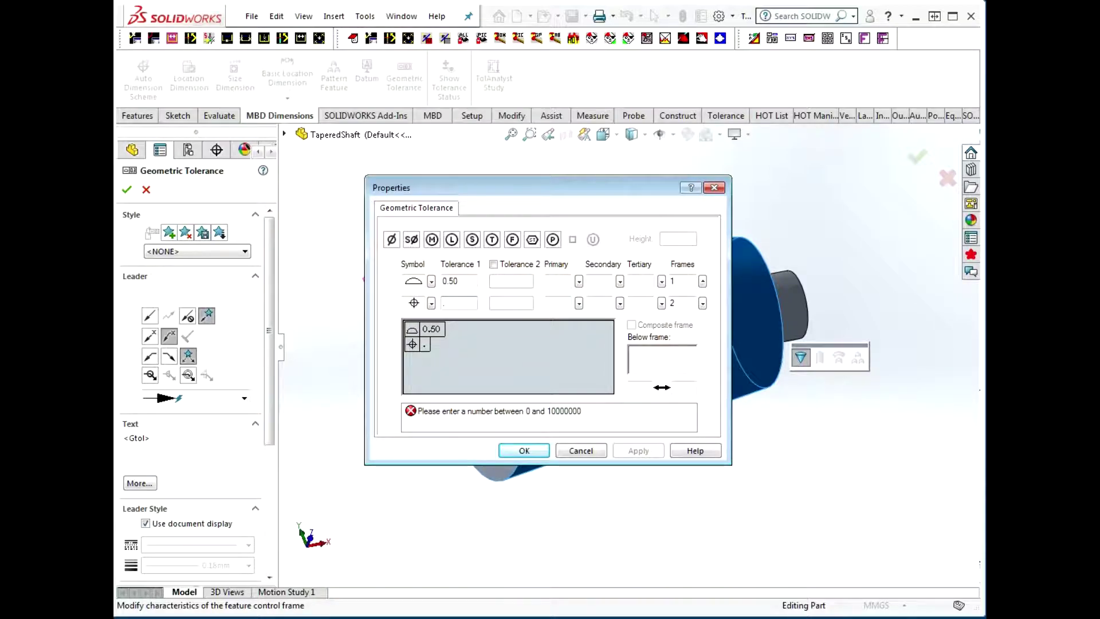
{"action": "type", "text": "25"}
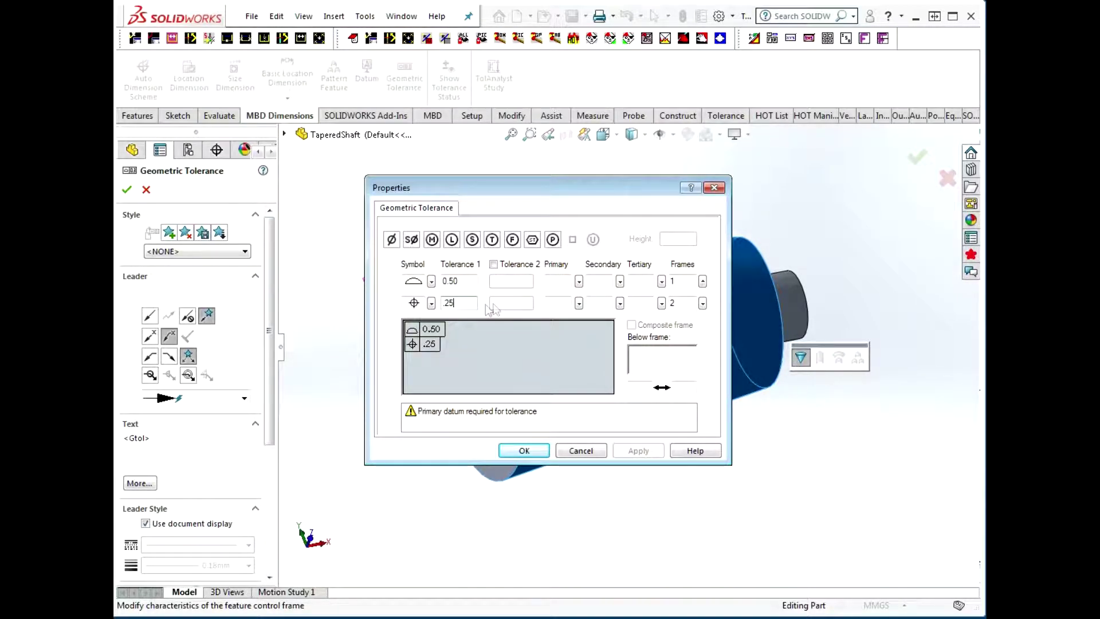
{"action": "left_click", "coordinate": [432, 240]}
{"action": "key", "text": "alt+Tab"}
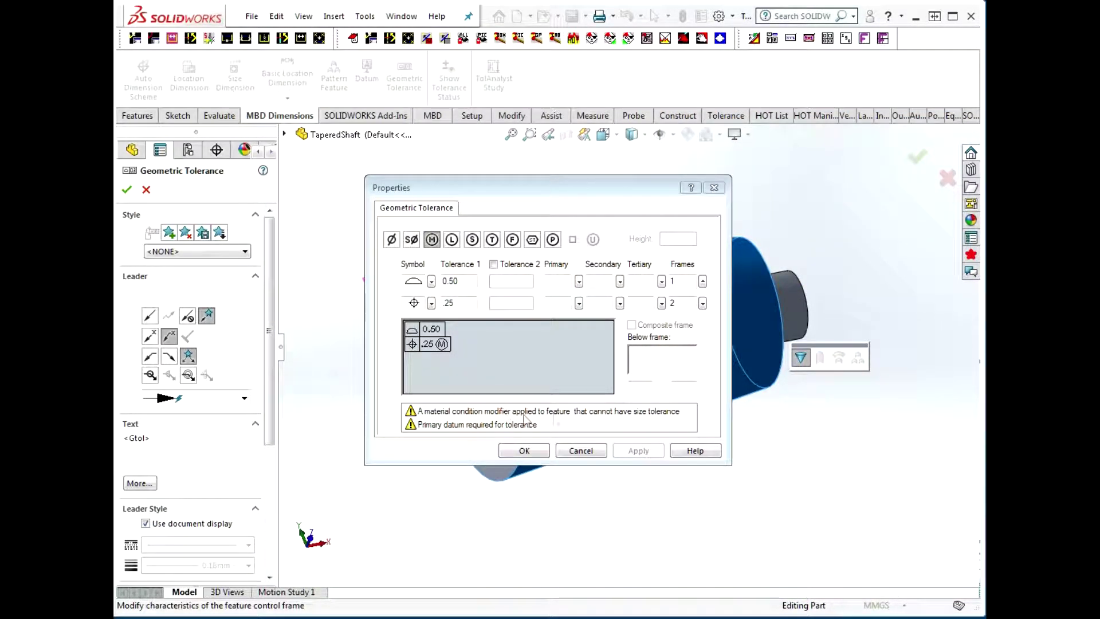
{"action": "left_click", "coordinate": [562, 304]}
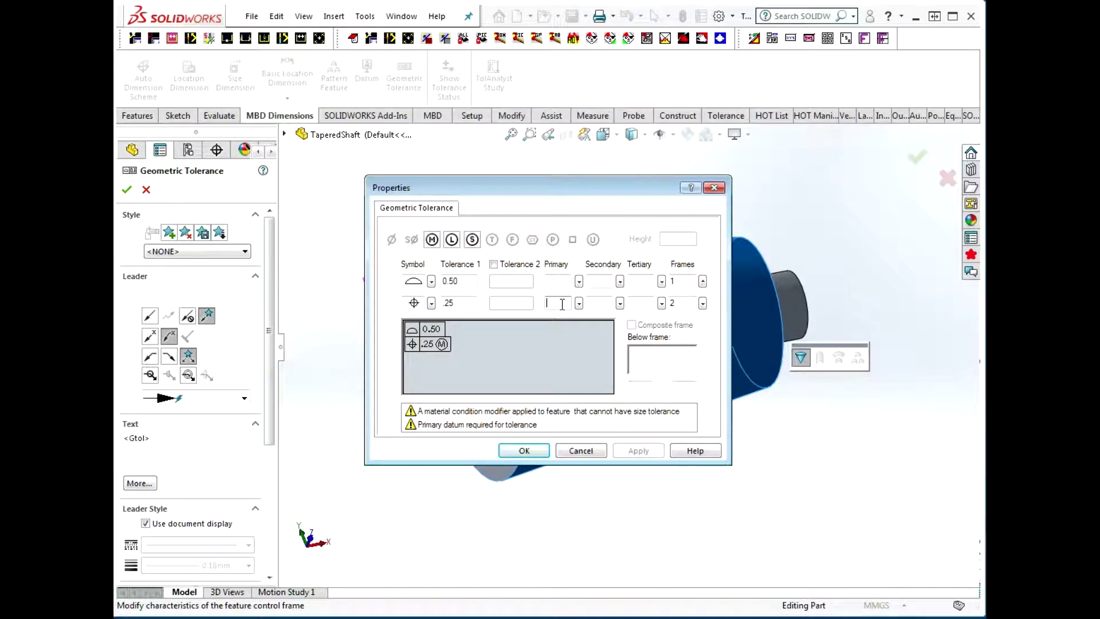
{"action": "type", "text": "A"}
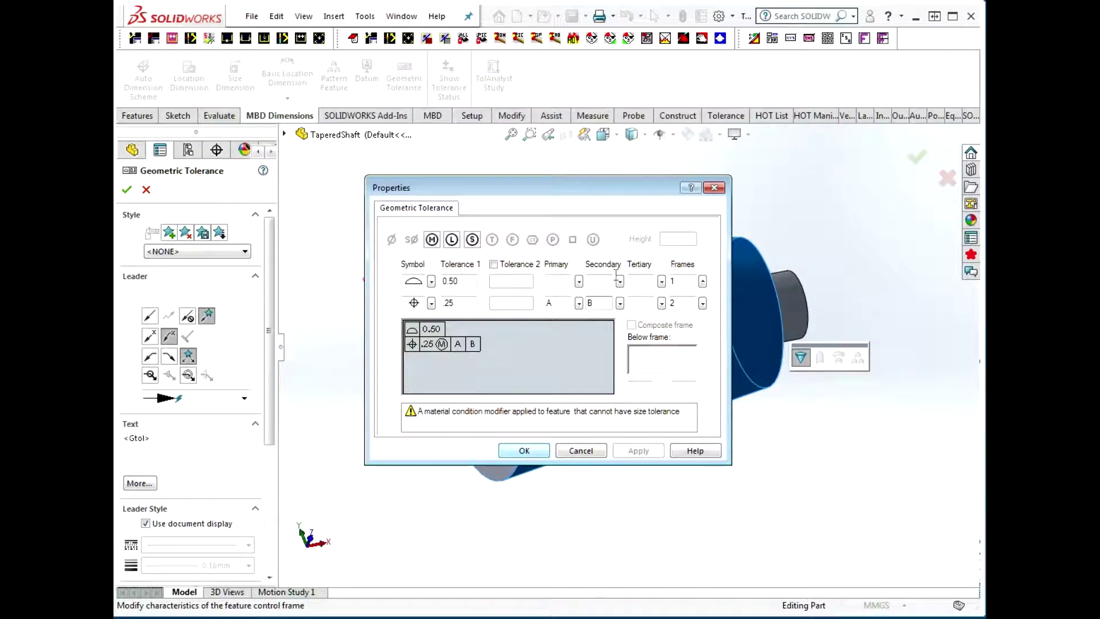
{"action": "left_click", "coordinate": [757, 255]}
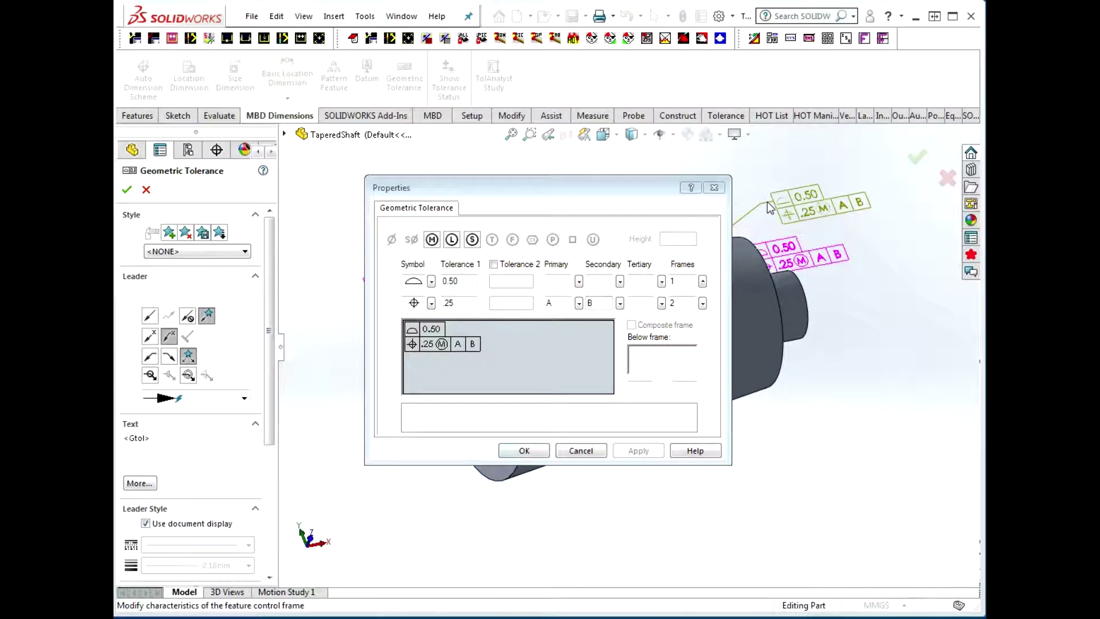
{"action": "left_click", "coordinate": [526, 450]}
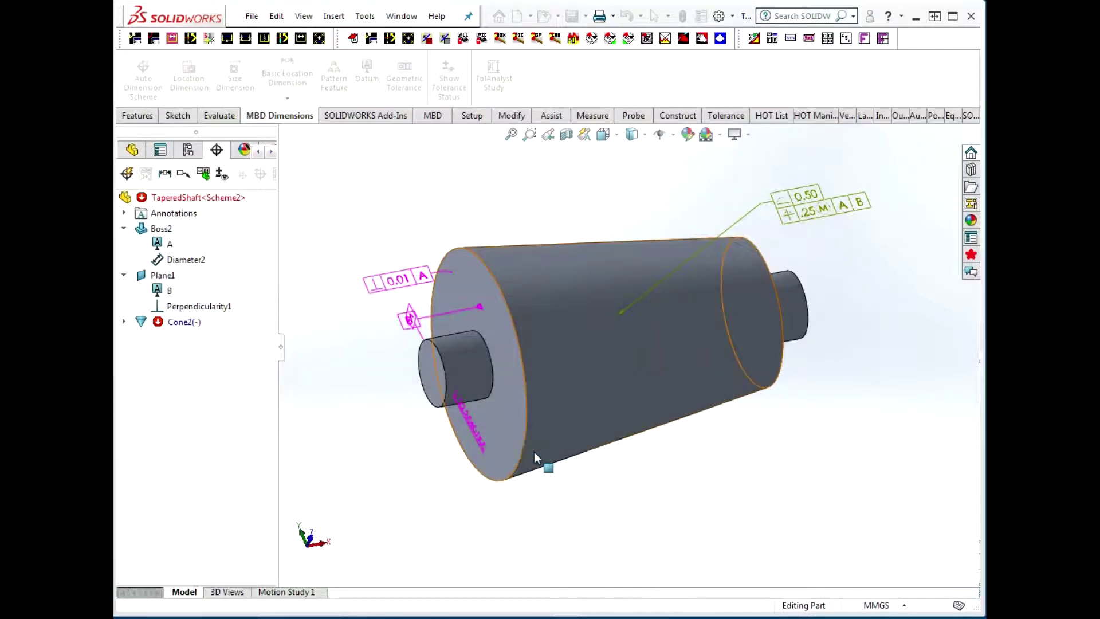
{"action": "key", "text": "alt+Tab"}
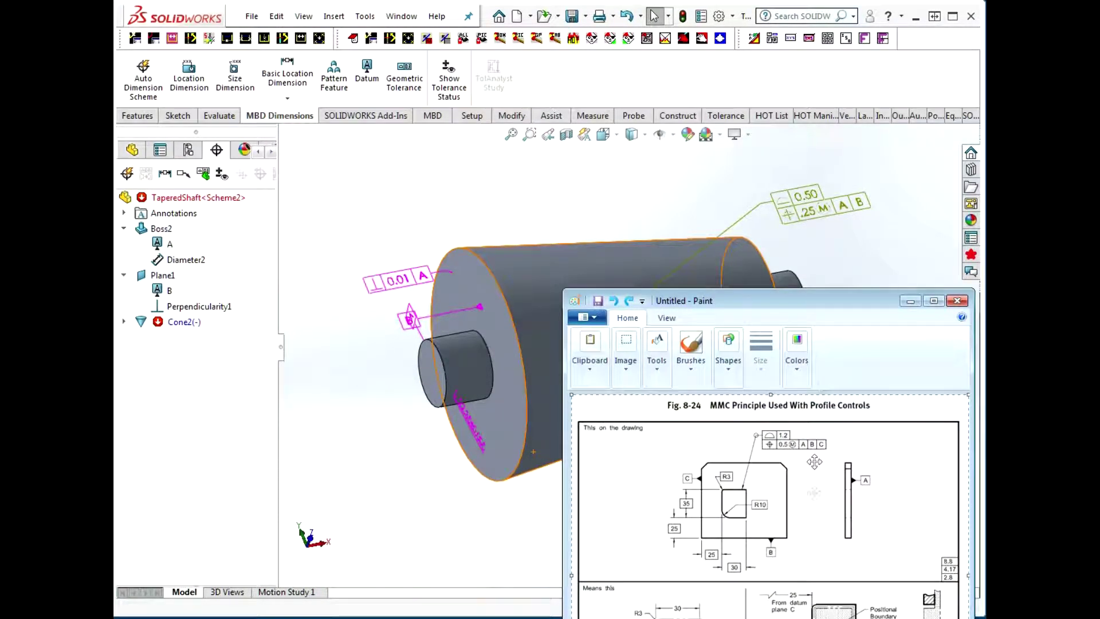
{"action": "key", "text": "alt+Tab"}
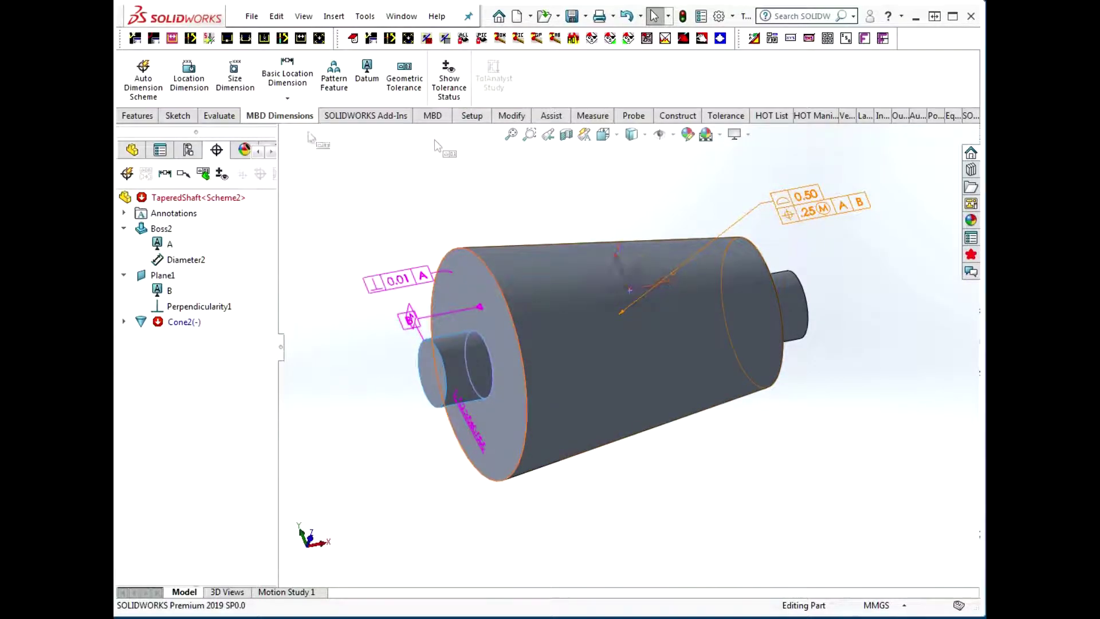
{"action": "left_click", "coordinate": [163, 154]}
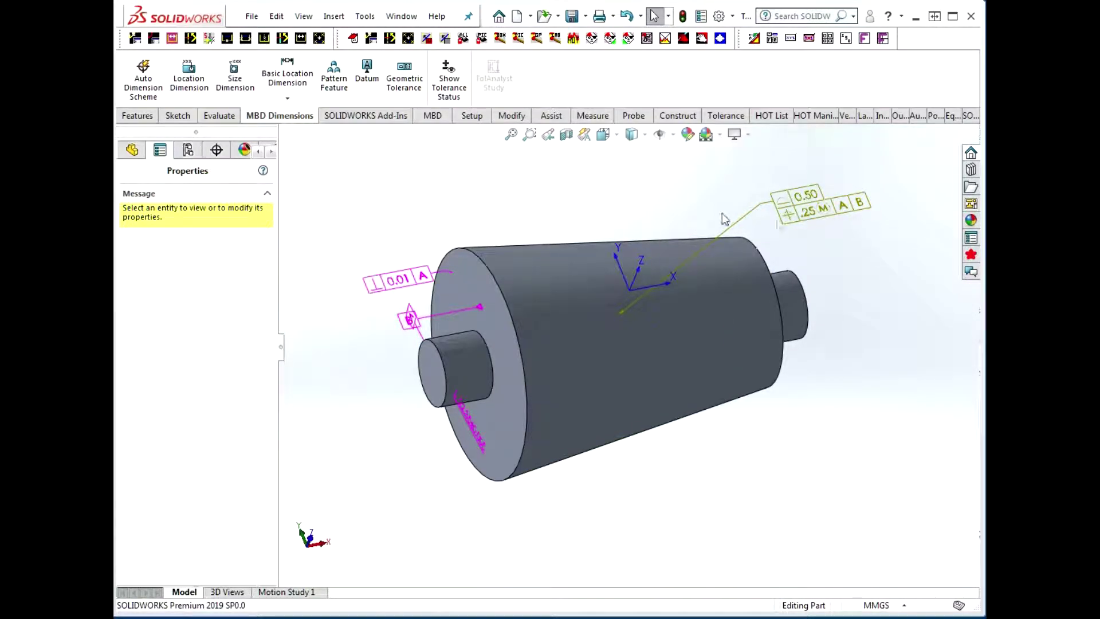
Add an all-around symbol to the profile and position callout's leader.
{"action": "left_click", "coordinate": [780, 202]}
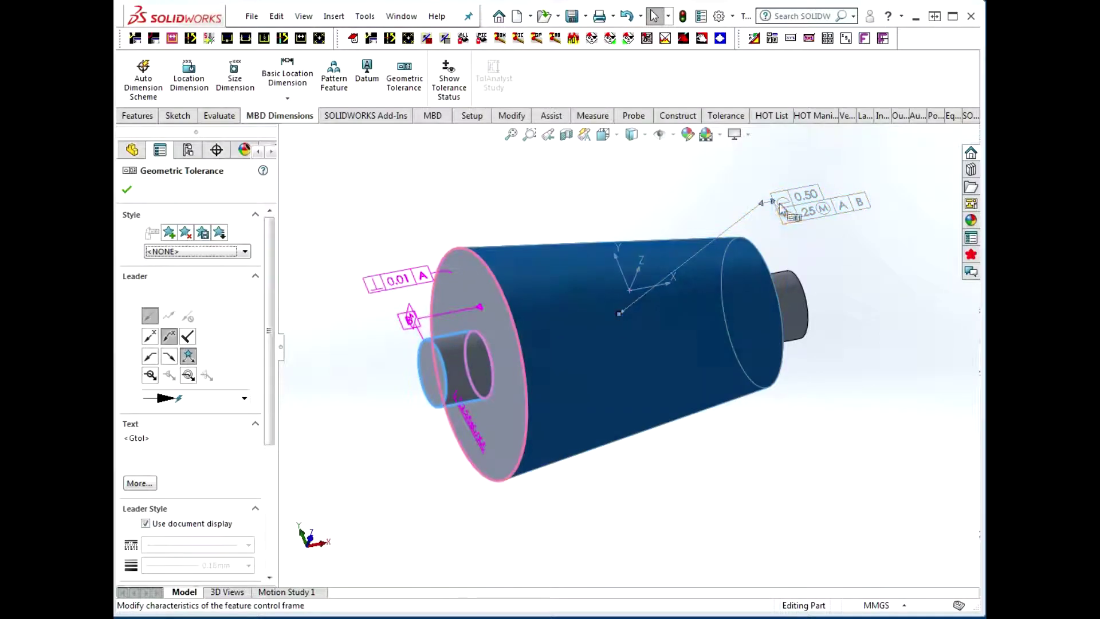
{"action": "left_click", "coordinate": [150, 380]}
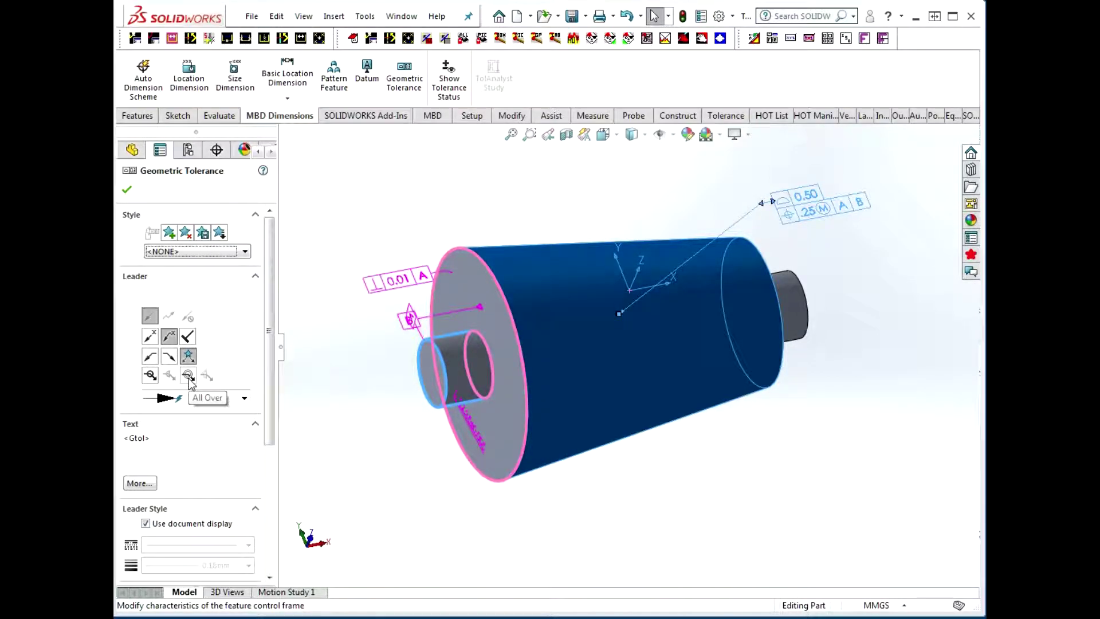
{"action": "left_click", "coordinate": [150, 379]}
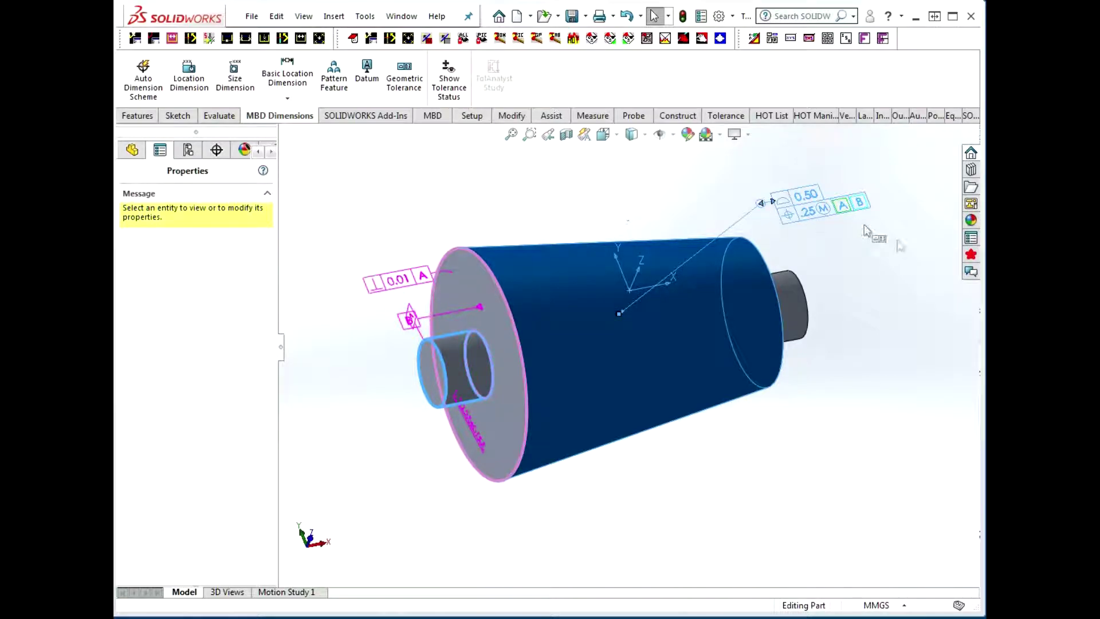
{"action": "left_click", "coordinate": [126, 190]}
Show Cone2's Surface Profile2 and Position1 tolerances in the DimXpertManager.
{"action": "middle_click_drag", "start_coordinate": [856, 246], "coordinate": [831, 266]}
{"action": "key", "text": "Escape"}
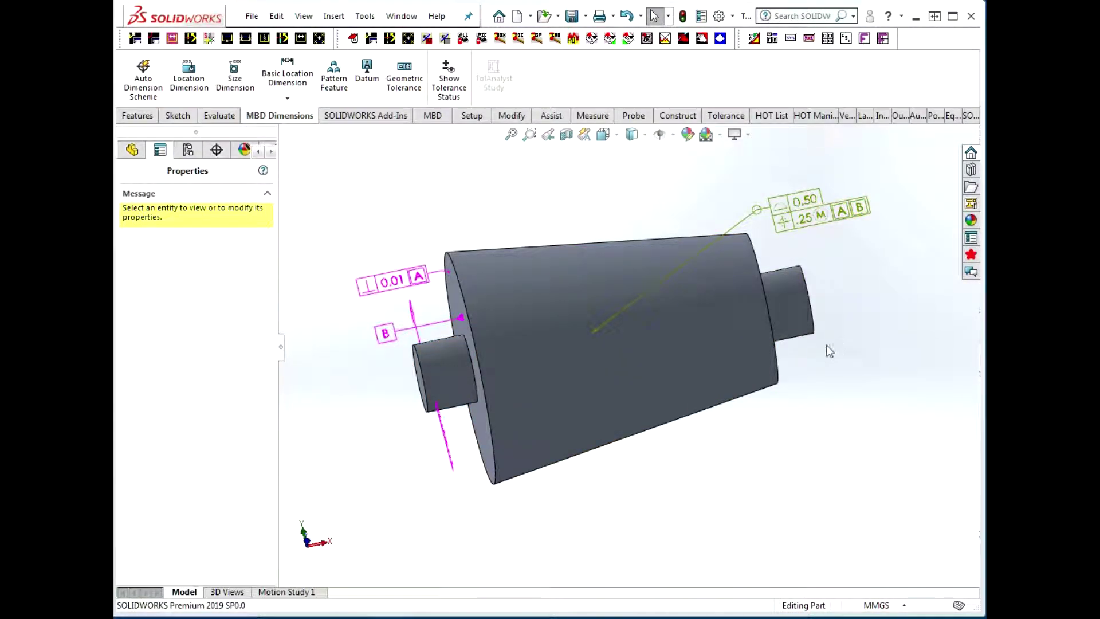
{"action": "middle_click_drag", "start_coordinate": [829, 350], "coordinate": [840, 316]}
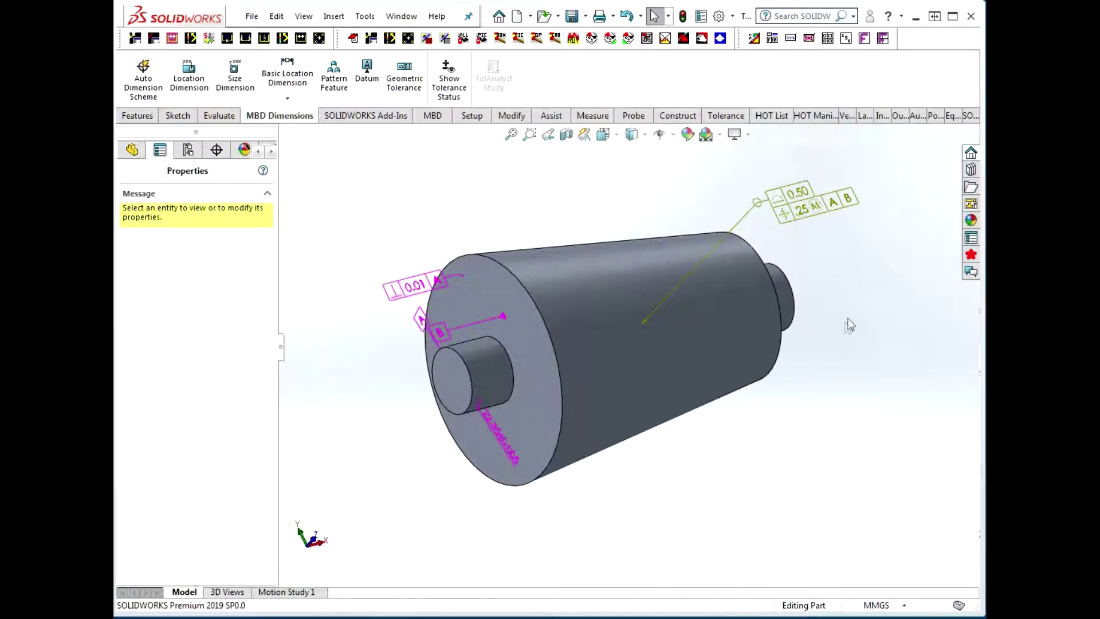
{"action": "left_click", "coordinate": [216, 149]}
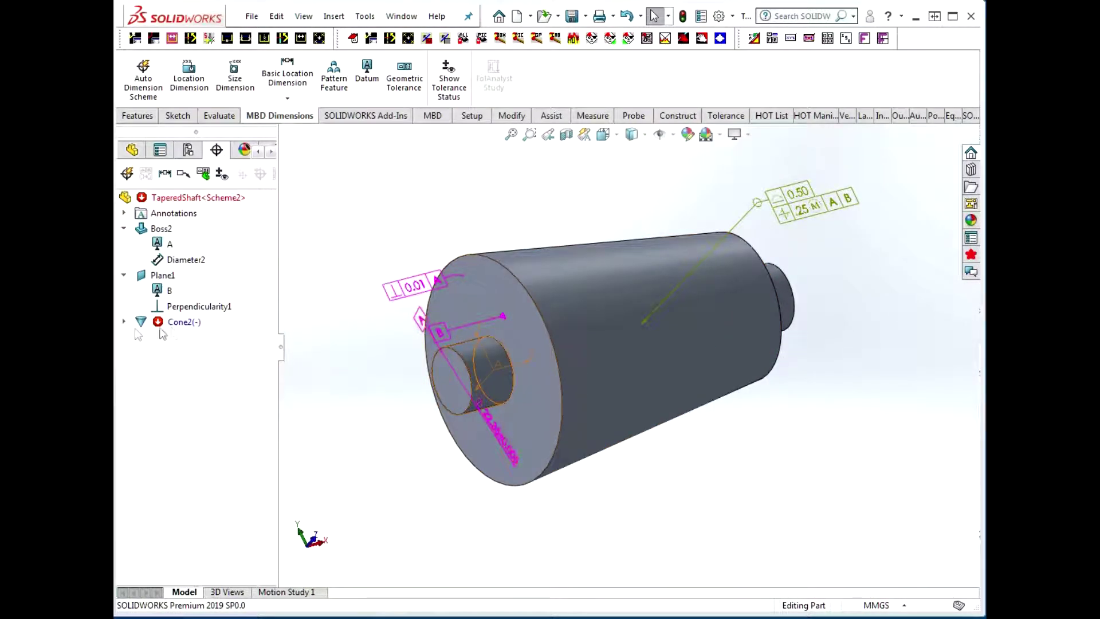
{"action": "left_click", "coordinate": [124, 321]}
{"action": "mouse_move", "coordinate": [184, 359]}
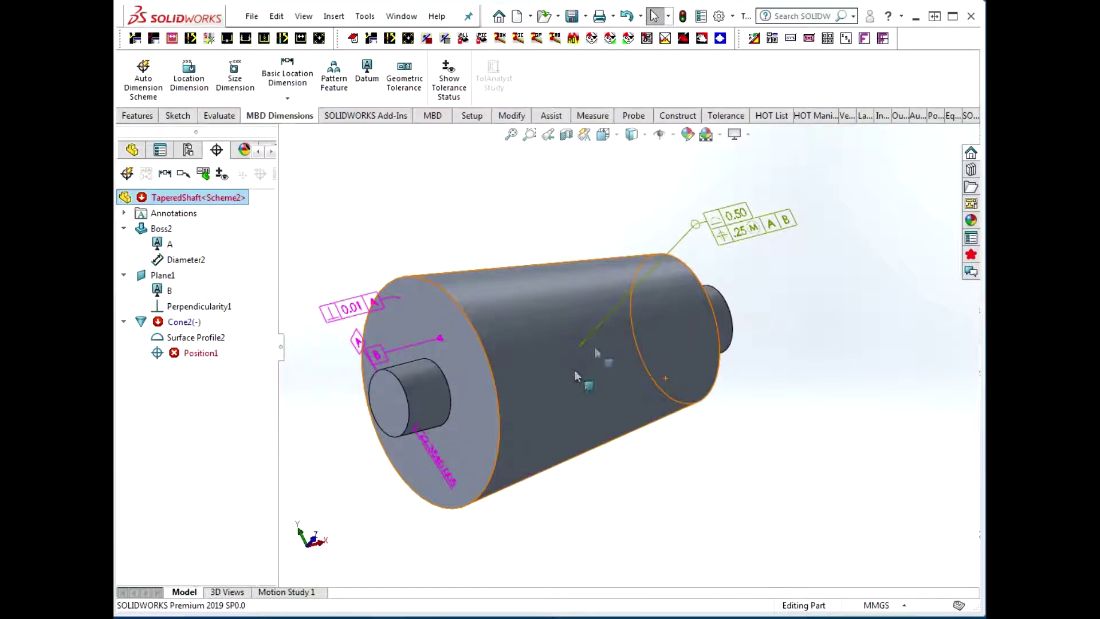
Delete Cone2 with its Surface Profile2 and Position1 tolerances, then select the cone's flat end face.
{"action": "left_click", "coordinate": [180, 322]}
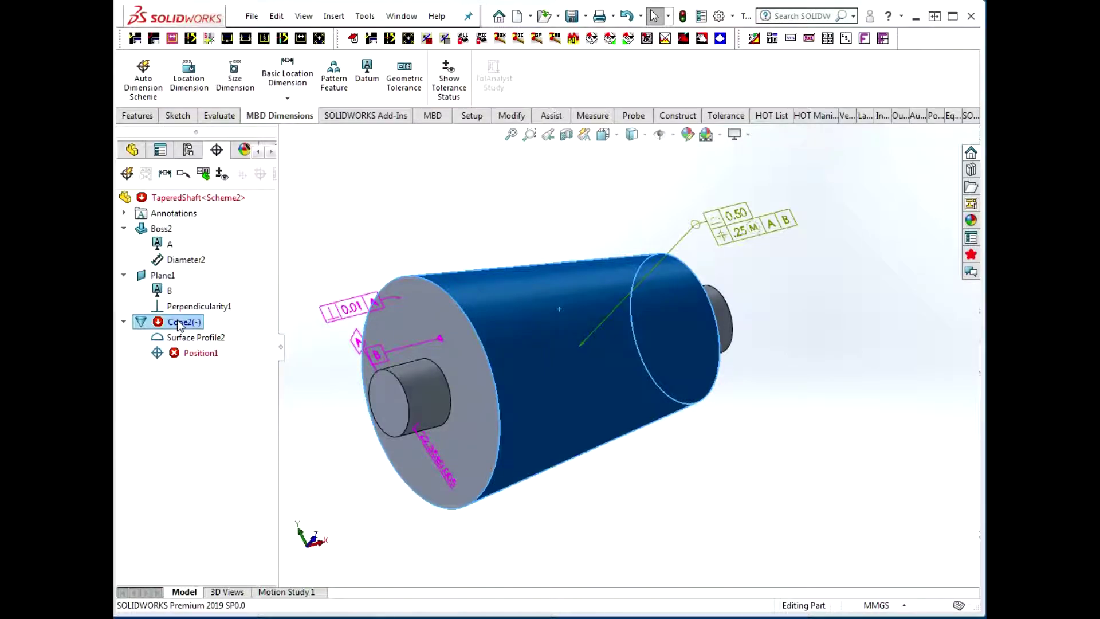
{"action": "key", "text": "Delete"}
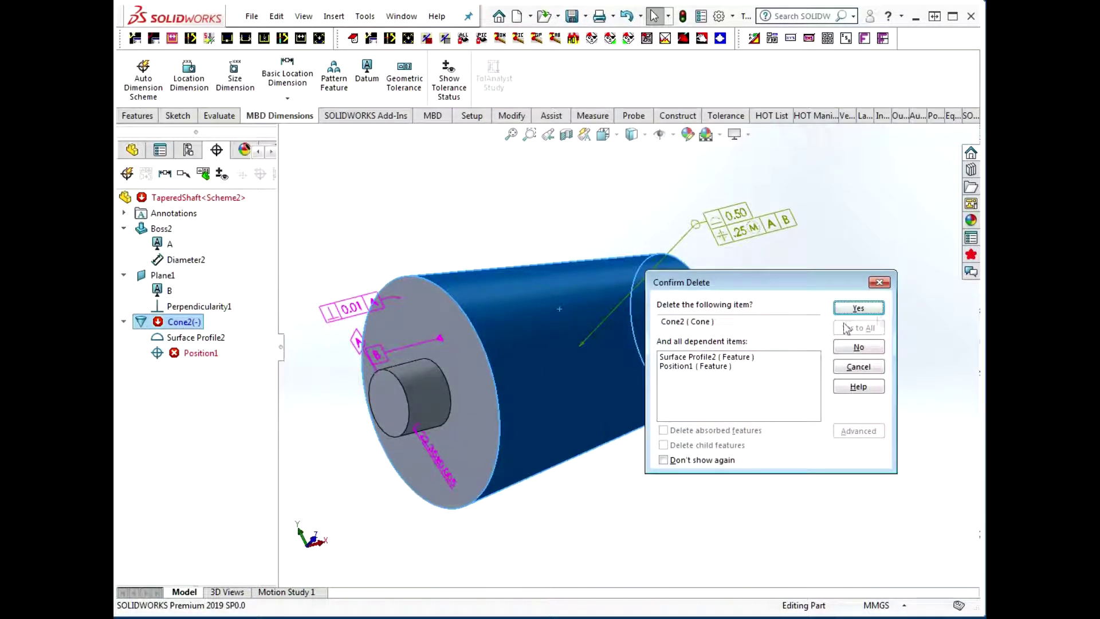
{"action": "left_click", "coordinate": [874, 312]}
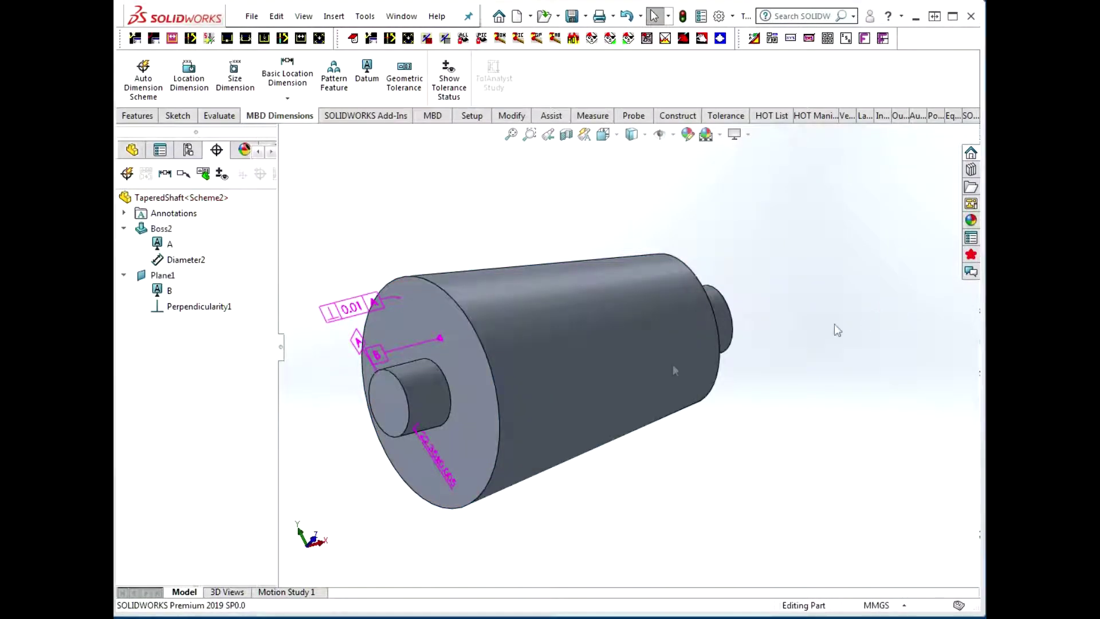
{"action": "left_click", "coordinate": [483, 387]}
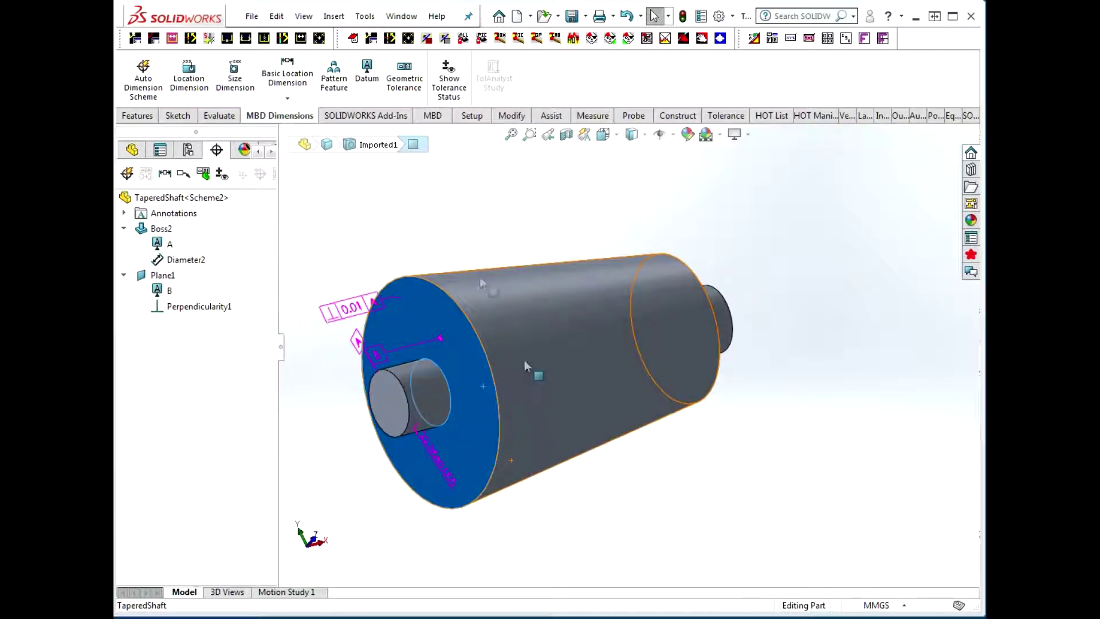
Create Plane1 offset 20 mm from the large end face, flipped into the tapered section.
{"action": "left_click", "coordinate": [336, 20]}
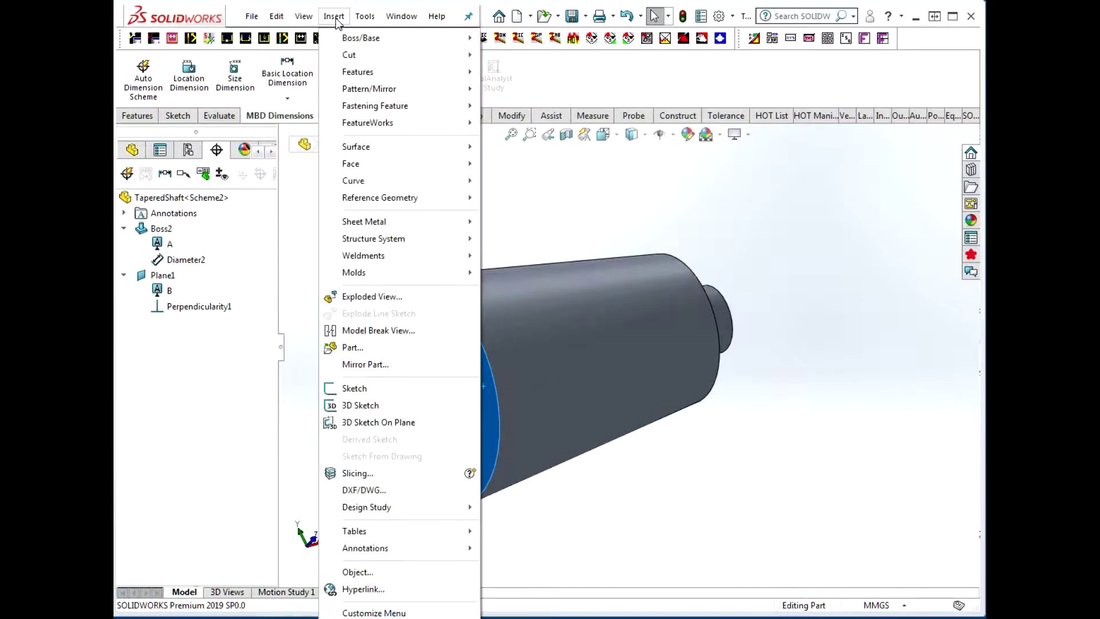
{"action": "mouse_move", "coordinate": [374, 153]}
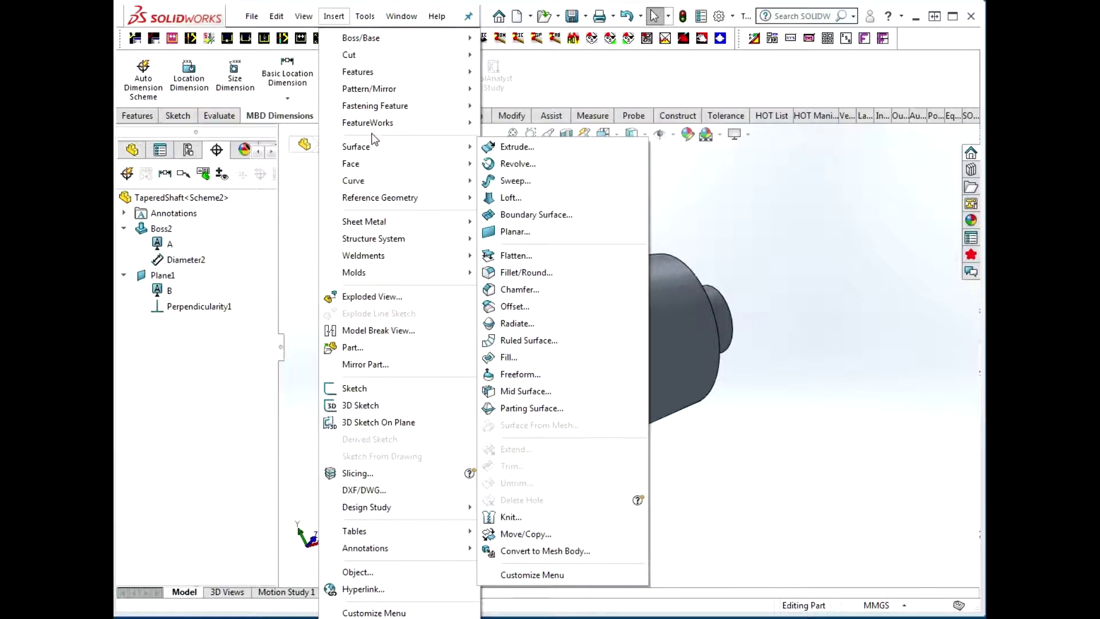
{"action": "mouse_move", "coordinate": [390, 197]}
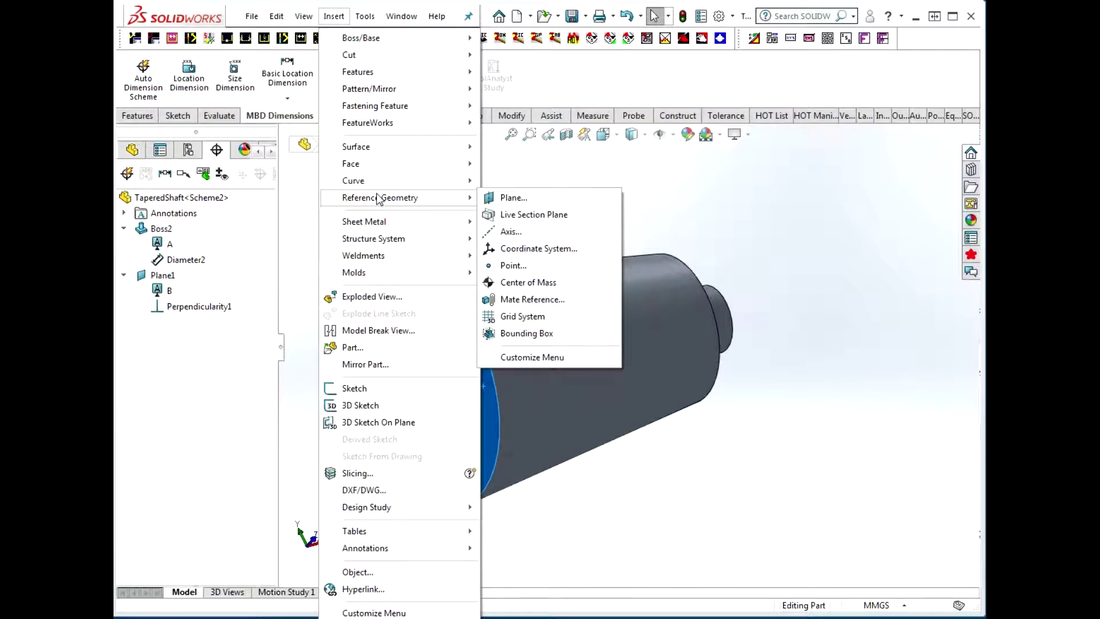
{"action": "left_click", "coordinate": [528, 198]}
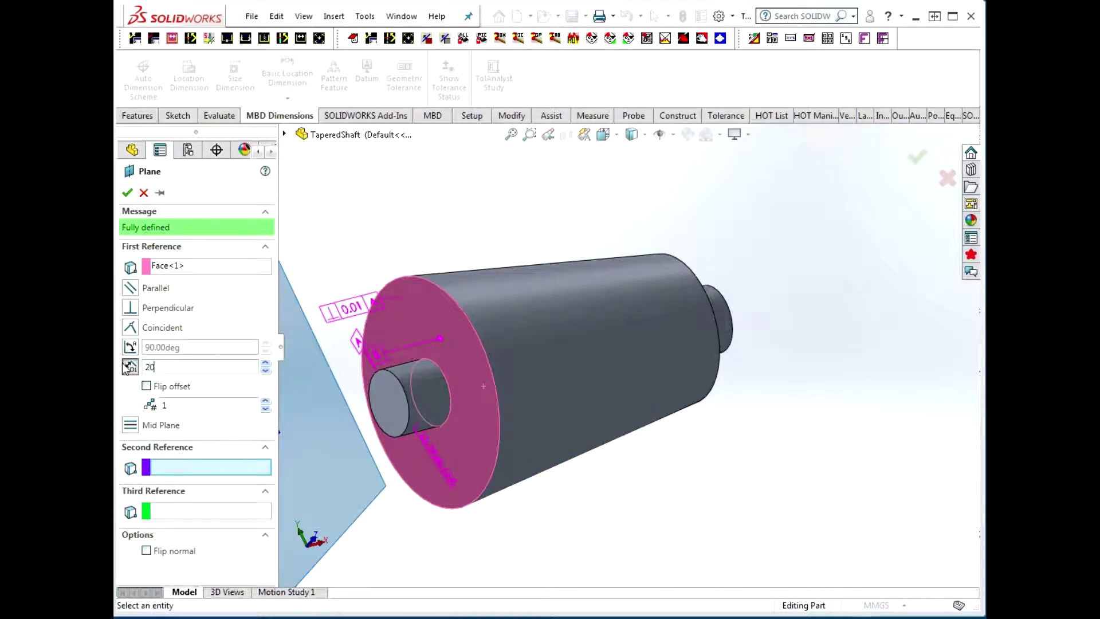
{"action": "left_click", "coordinate": [147, 387]}
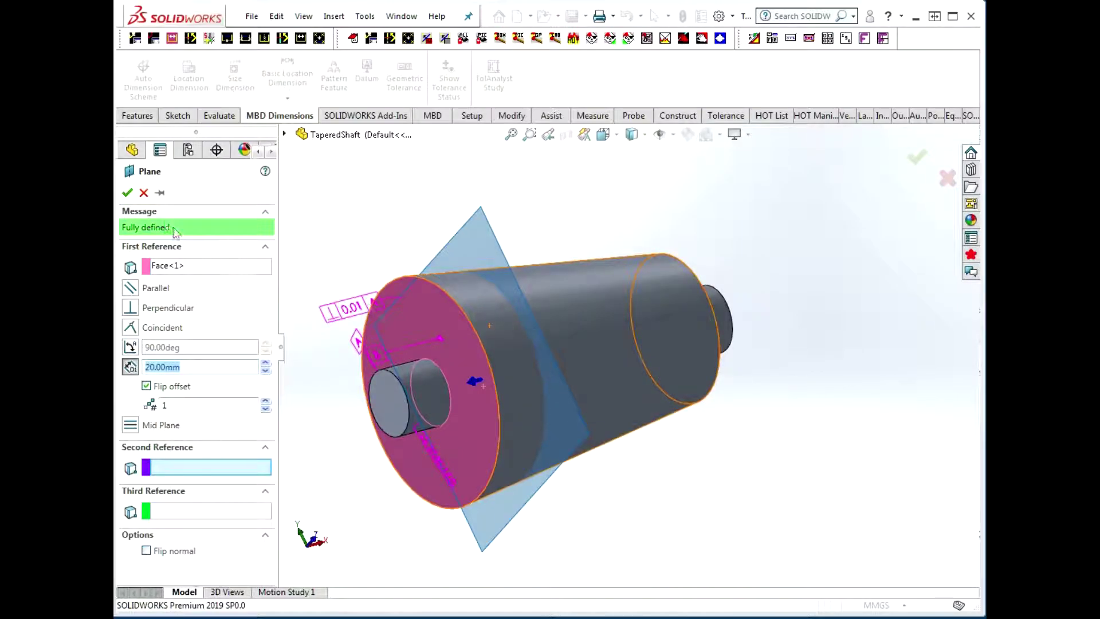
{"action": "left_click", "coordinate": [128, 193]}
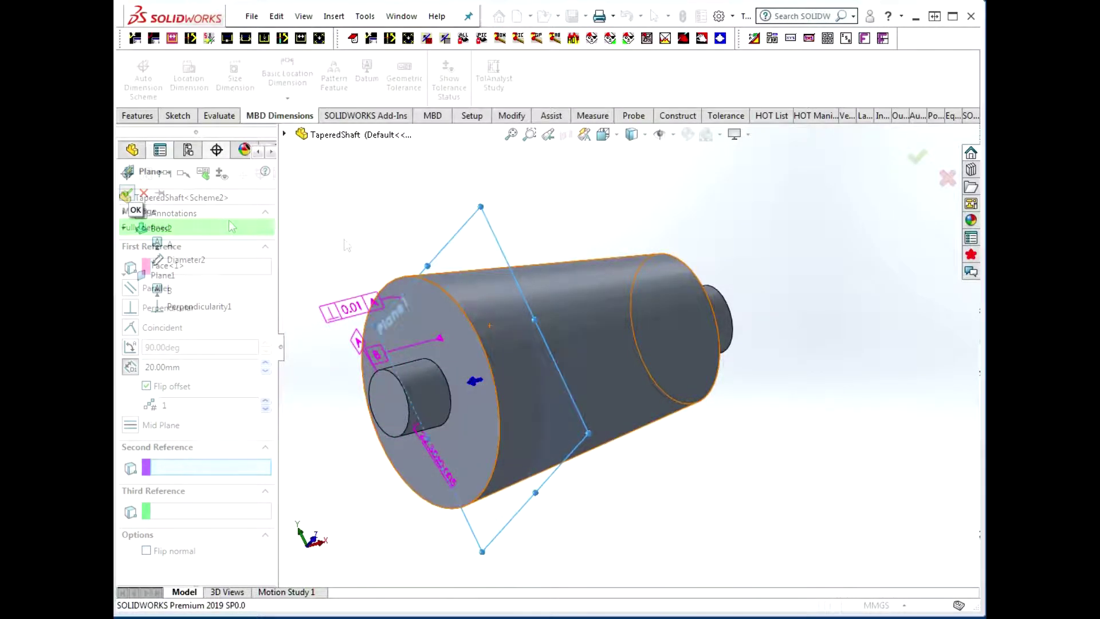
{"action": "middle_click_drag", "start_coordinate": [673, 413], "coordinate": [685, 501]}
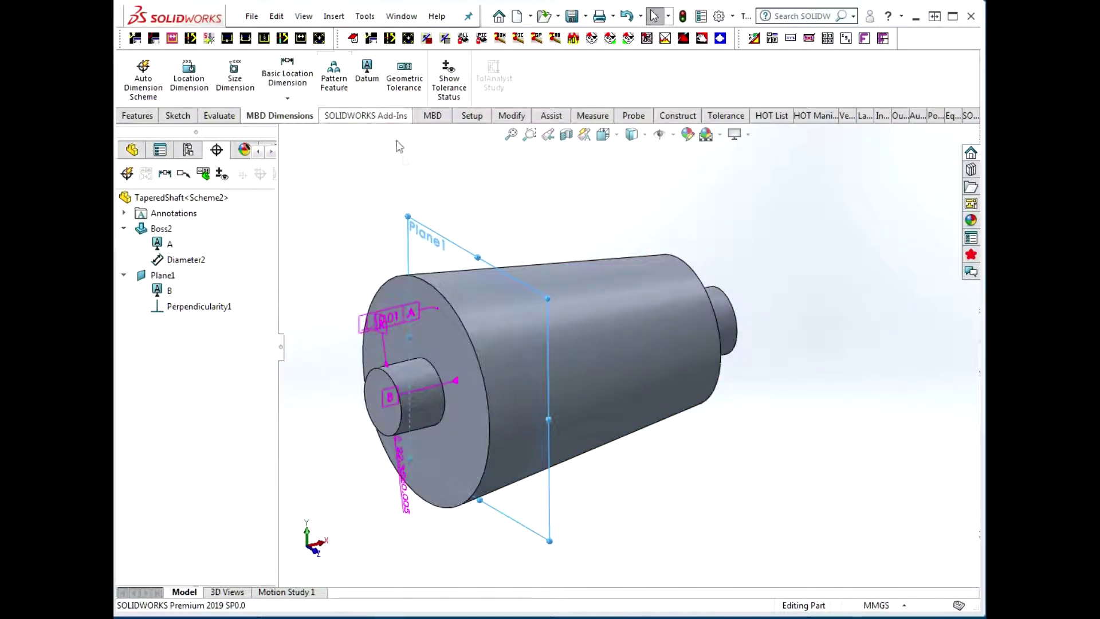
Create Plane2 offset 60 mm from Plane1, flipped toward the shaft's small end.
{"action": "left_click", "coordinate": [333, 16]}
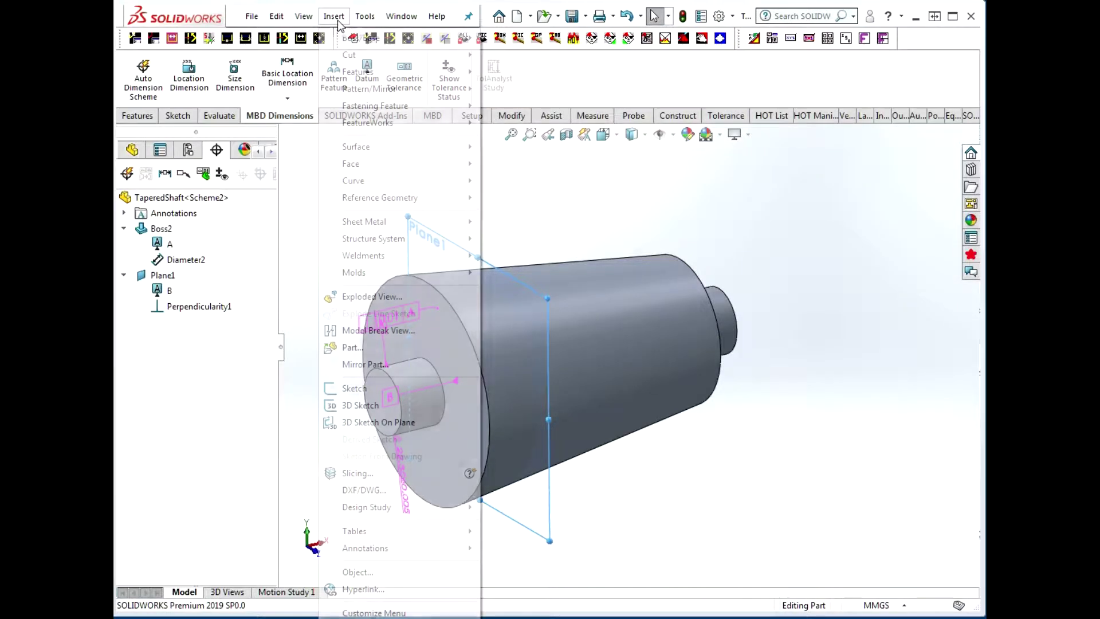
{"action": "mouse_move", "coordinate": [396, 200]}
{"action": "left_click", "coordinate": [512, 199]}
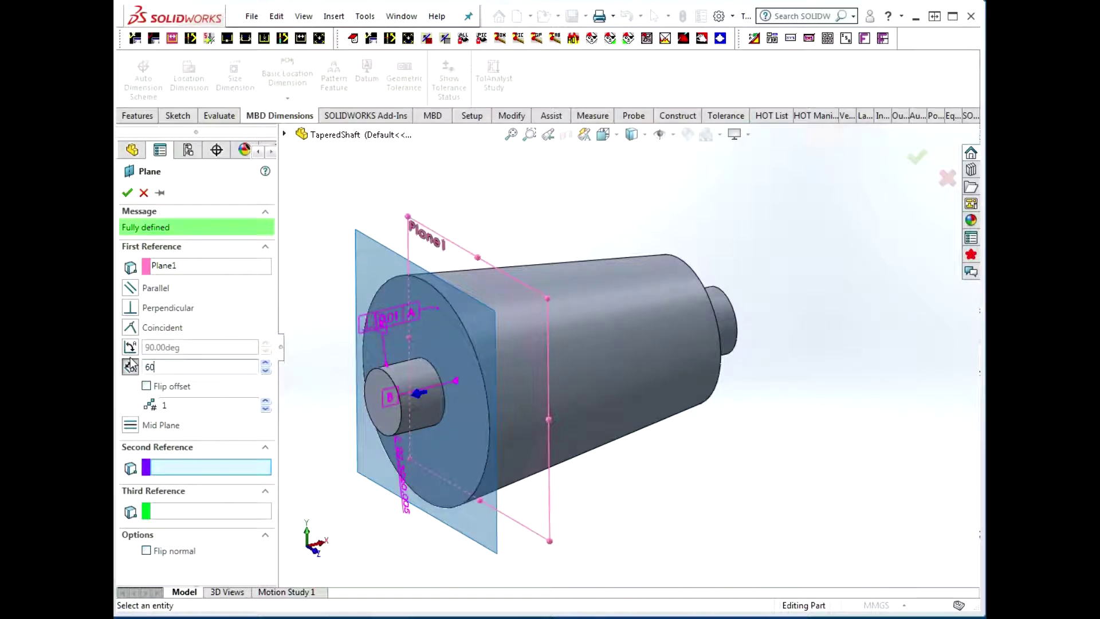
{"action": "left_click", "coordinate": [167, 391]}
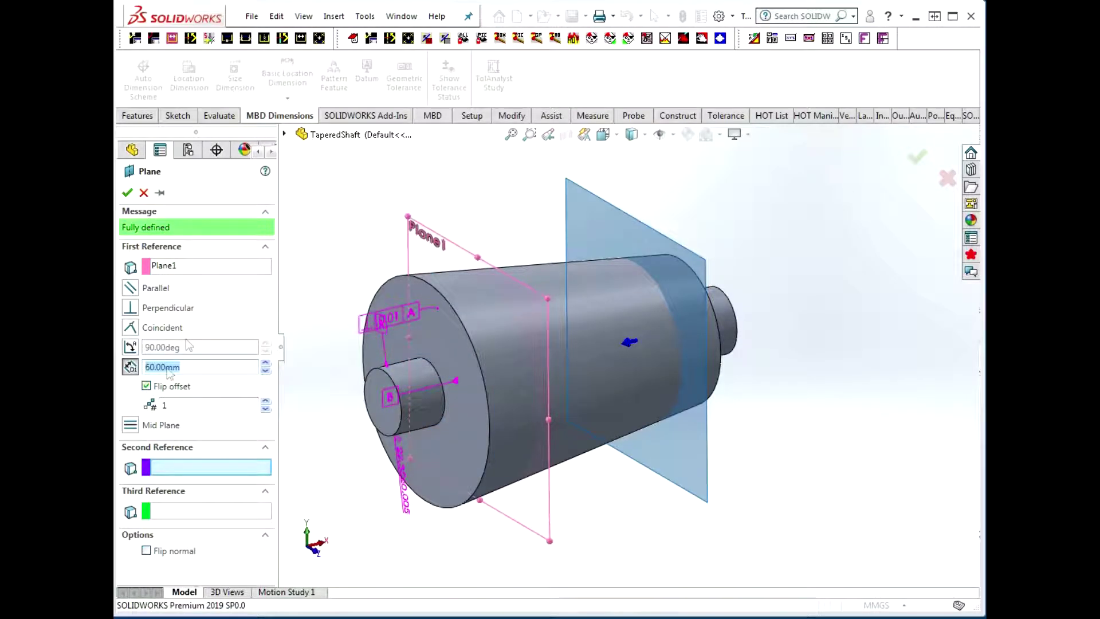
{"action": "left_click", "coordinate": [127, 192]}
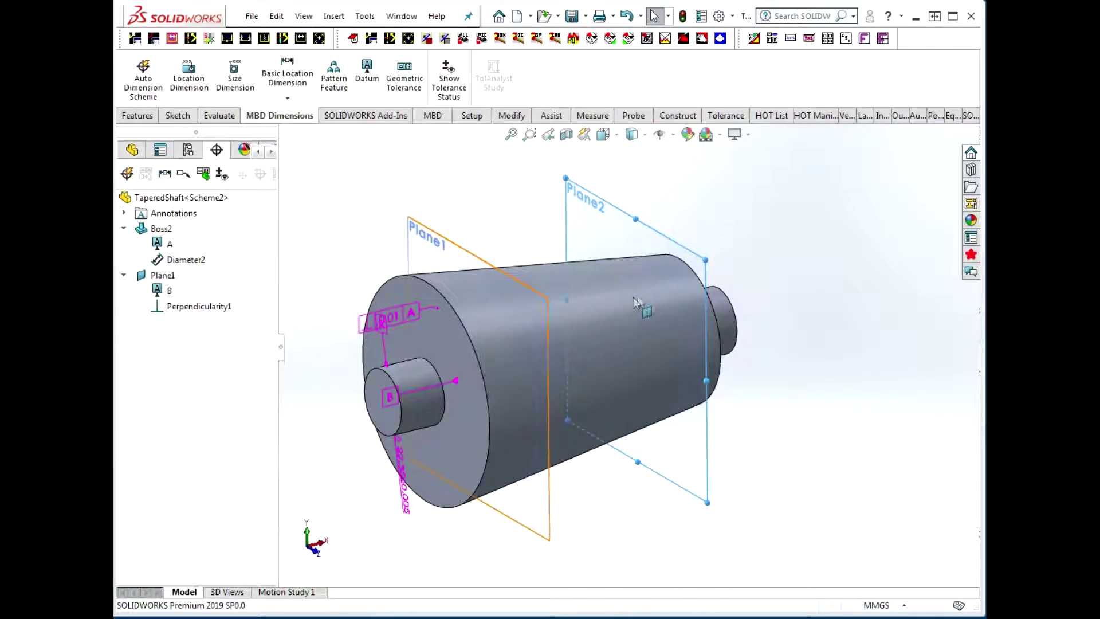
{"action": "mouse_move", "coordinate": [810, 279]}
{"action": "middle_mouse_down"}
{"action": "mouse_move", "coordinate": [798, 252]}
{"action": "mouse_move", "coordinate": [789, 272]}
{"action": "middle_mouse_up"}
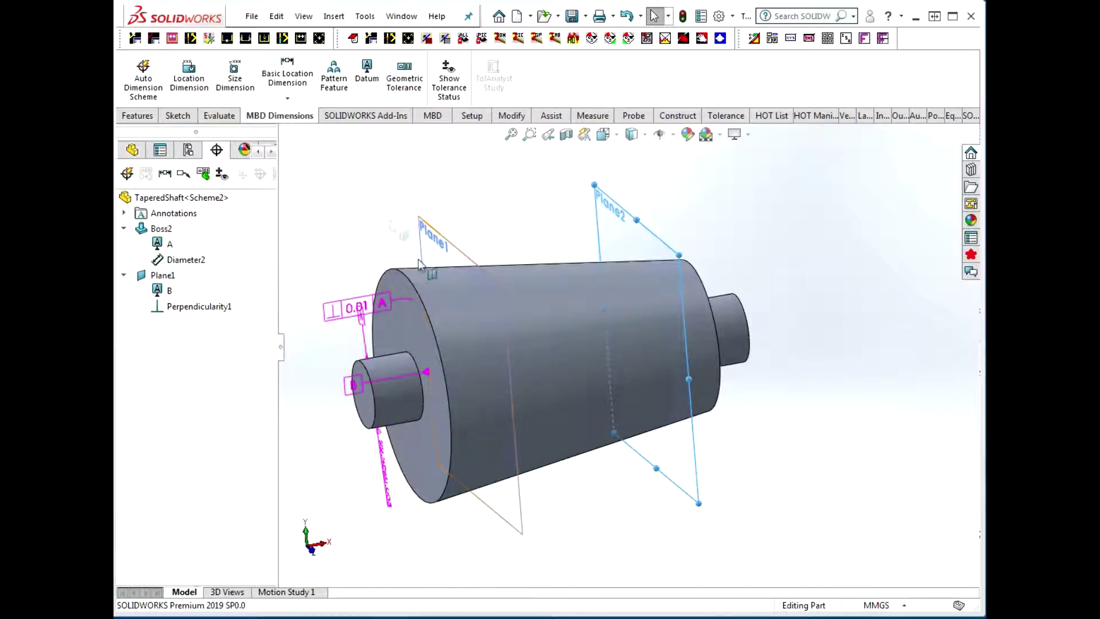
{"action": "left_click", "coordinate": [416, 325]}
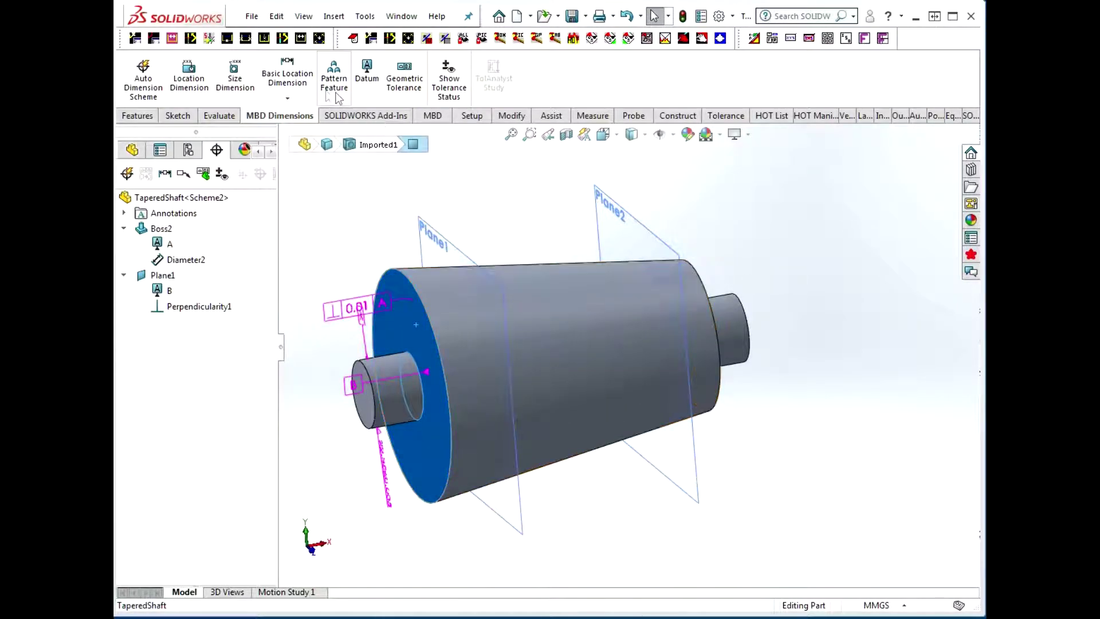
Add basic location dimensions of 20 from the end face to Plane1 and 60 to Plane2.
{"action": "left_click", "coordinate": [298, 80]}
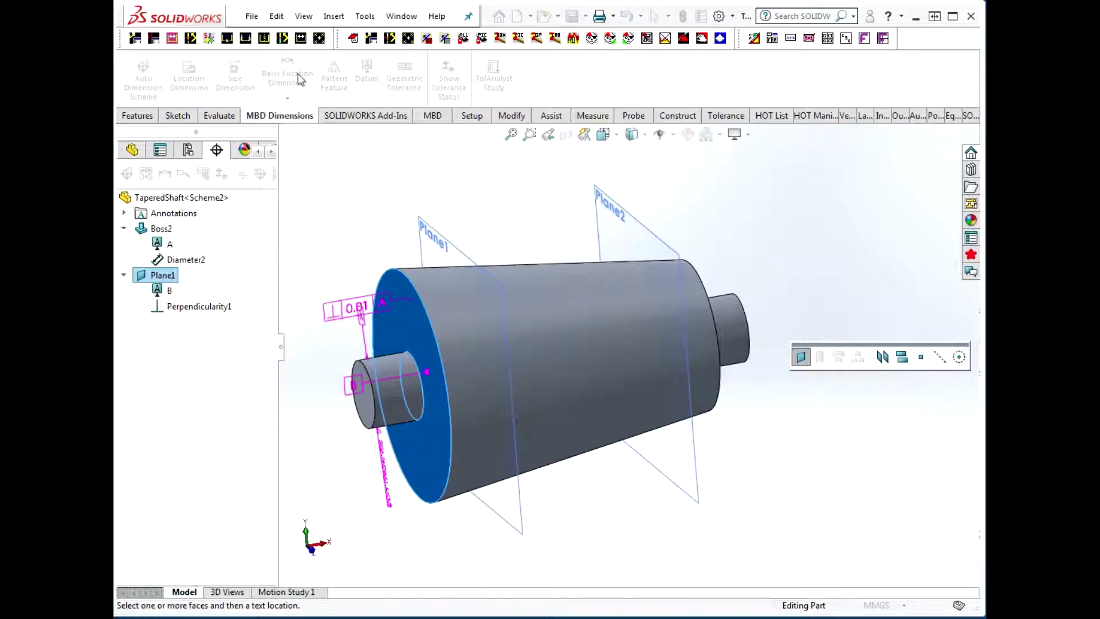
{"action": "left_click", "coordinate": [463, 255]}
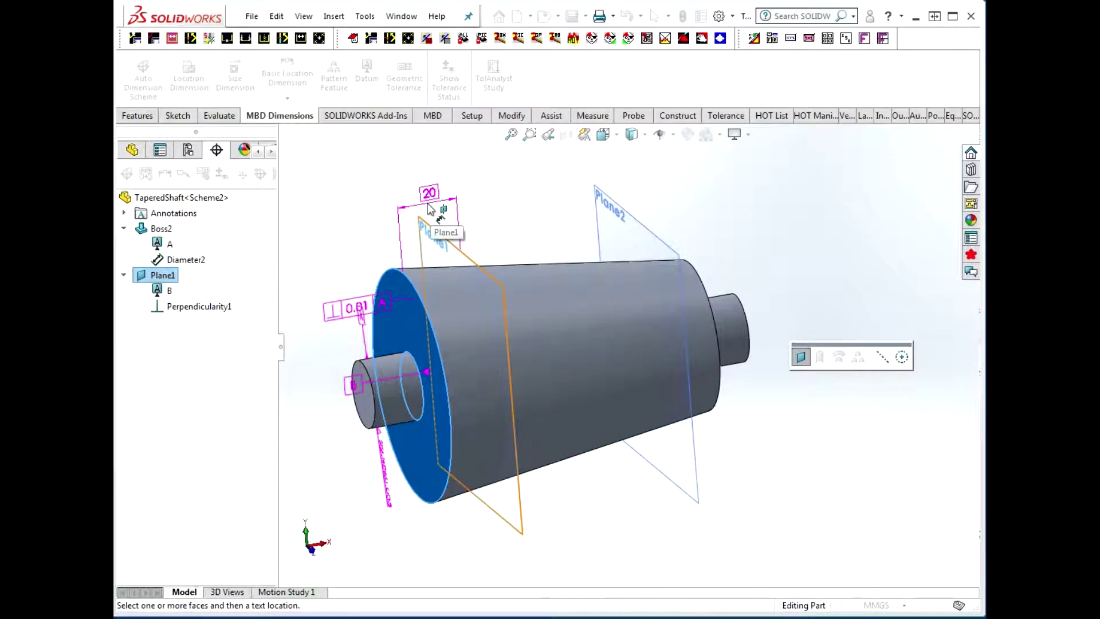
{"action": "left_click", "coordinate": [429, 206]}
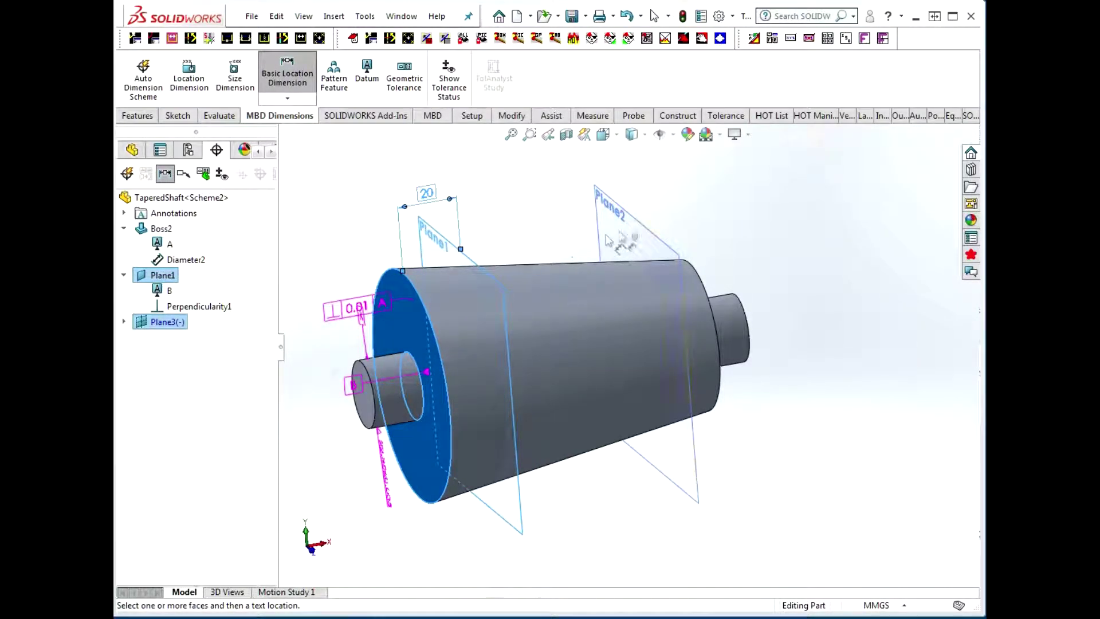
{"action": "left_click", "coordinate": [658, 239]}
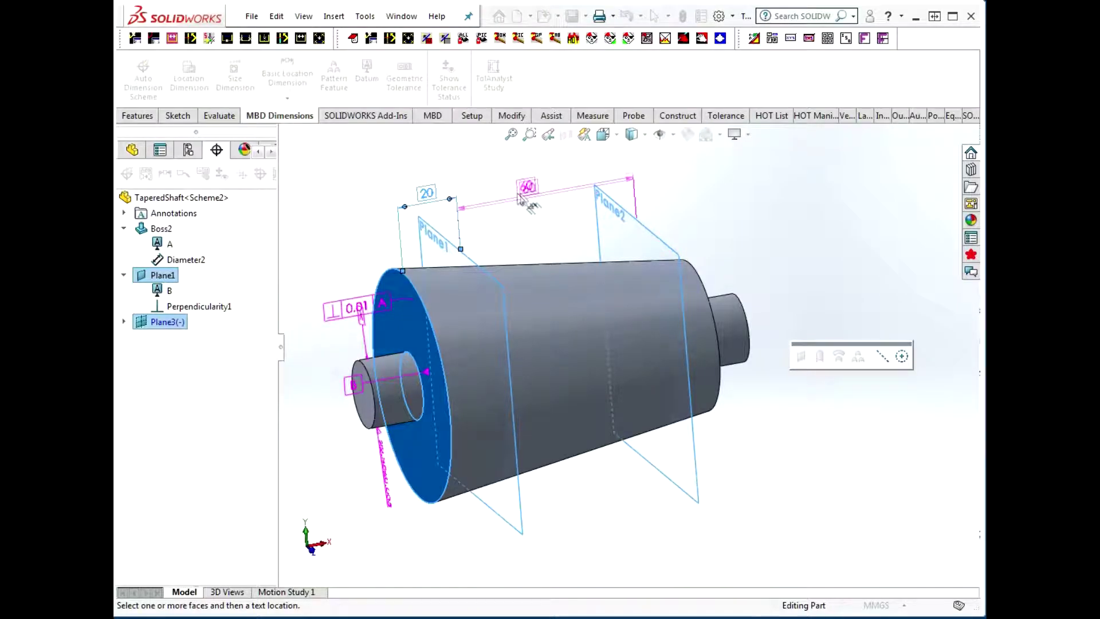
{"action": "left_click", "coordinate": [550, 186]}
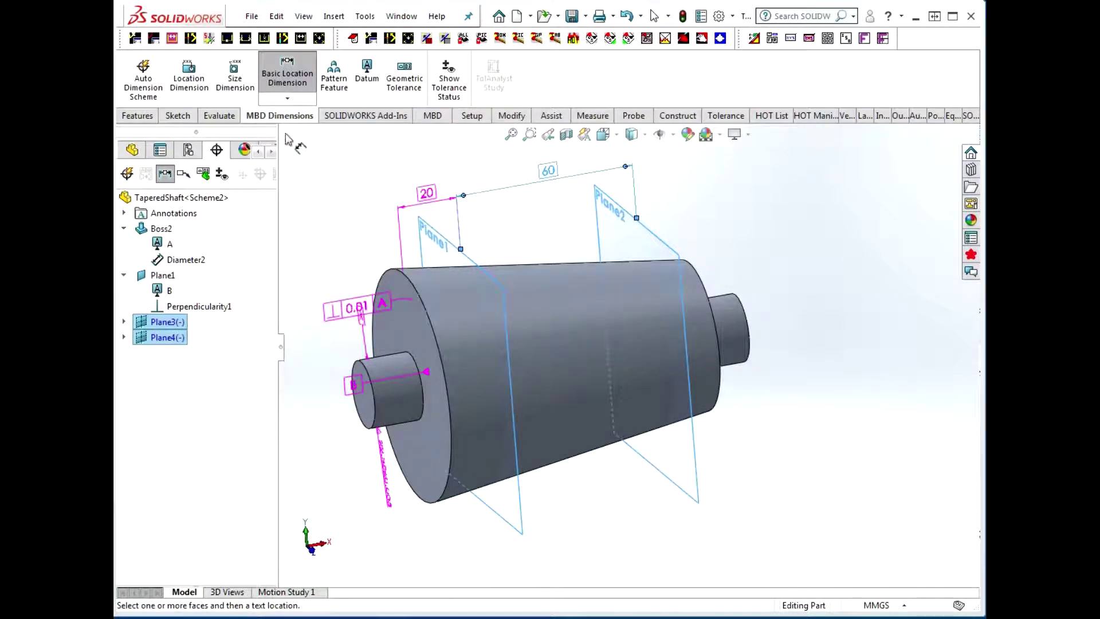
{"action": "key", "text": "Escape"}
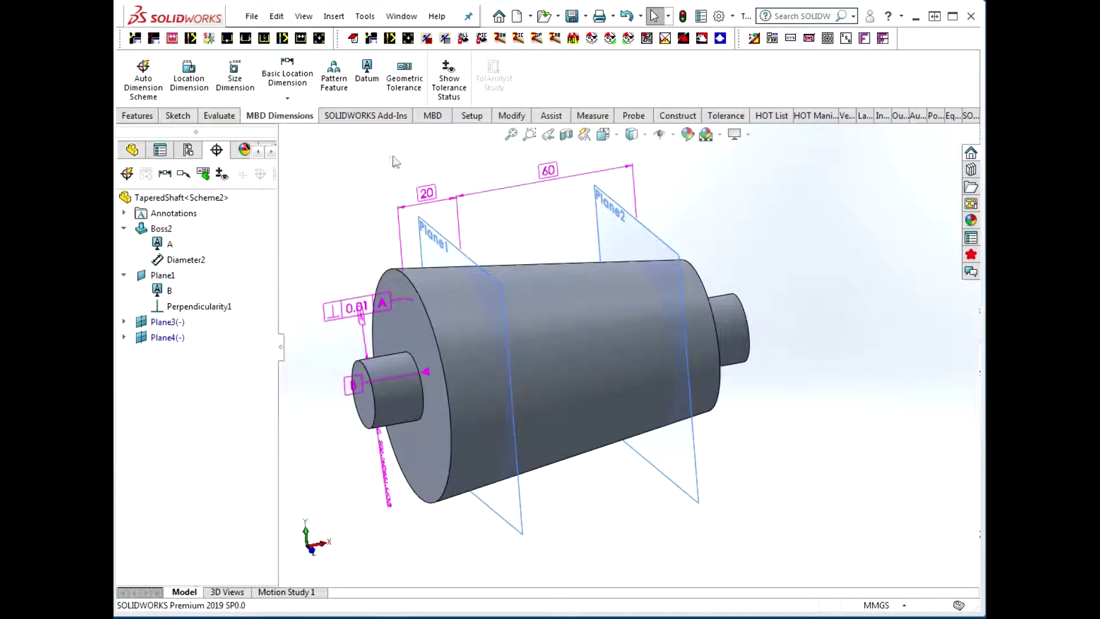
{"action": "middle_click_drag", "start_coordinate": [617, 356], "coordinate": [641, 378]}
Dimension the cone's intersect circle at Plane1 as Ø70.92 ±0.25.
{"action": "left_click", "coordinate": [616, 365]}
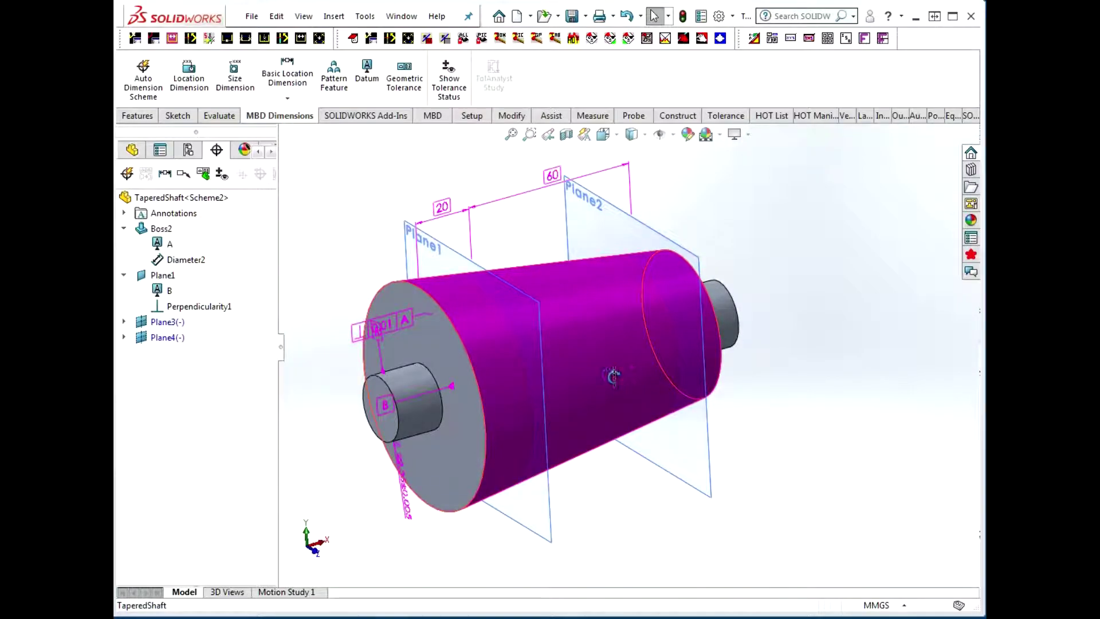
{"action": "left_click", "coordinate": [791, 340]}
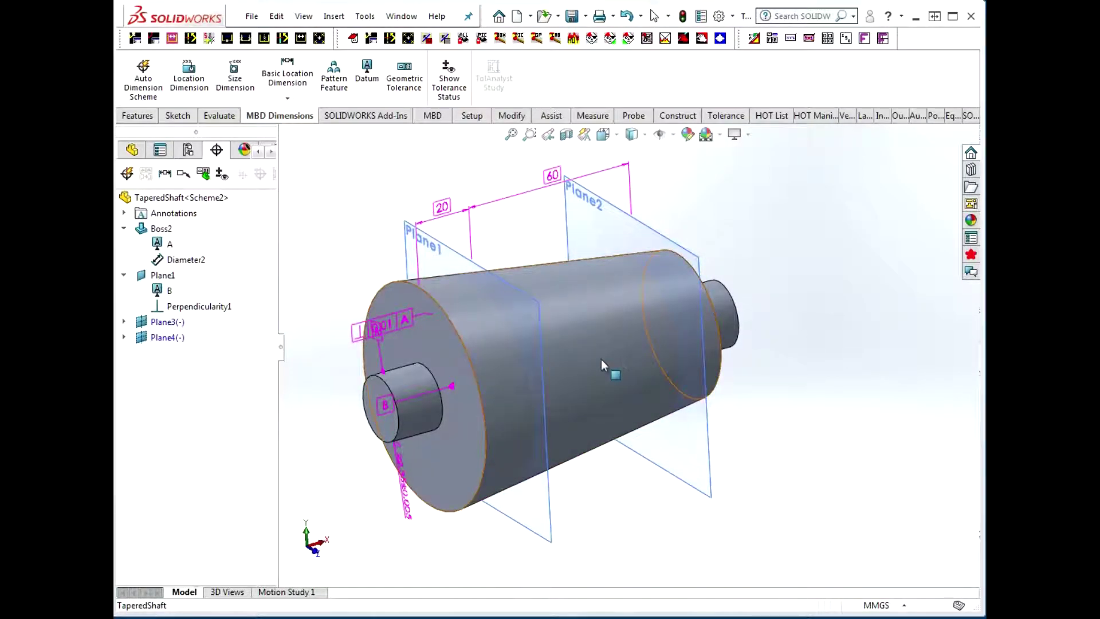
{"action": "left_click", "coordinate": [612, 364]}
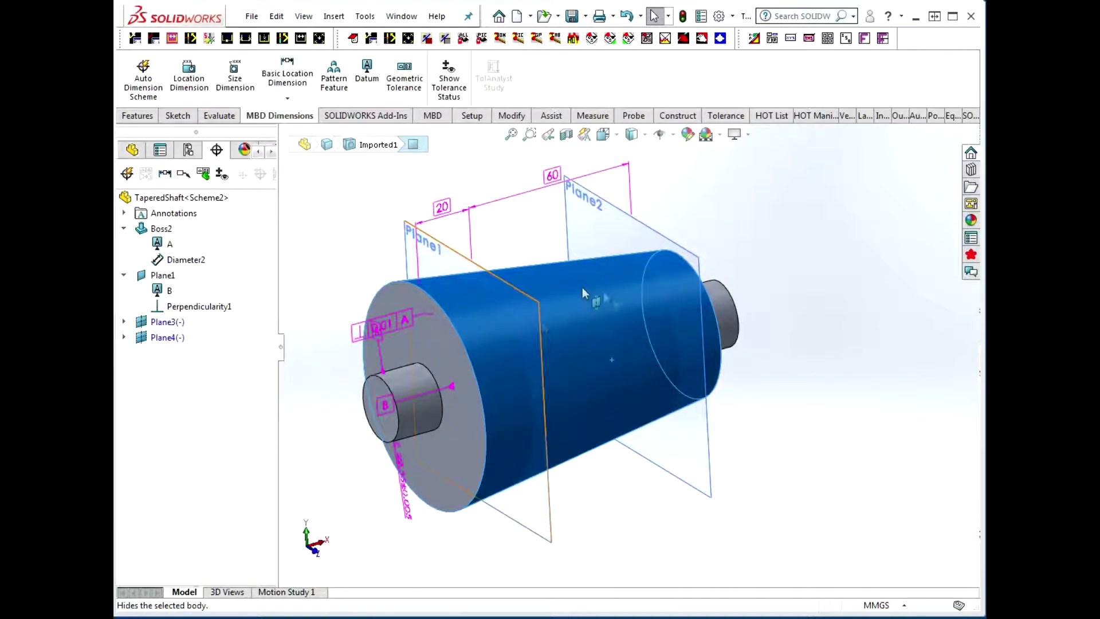
{"action": "left_click", "coordinate": [236, 81]}
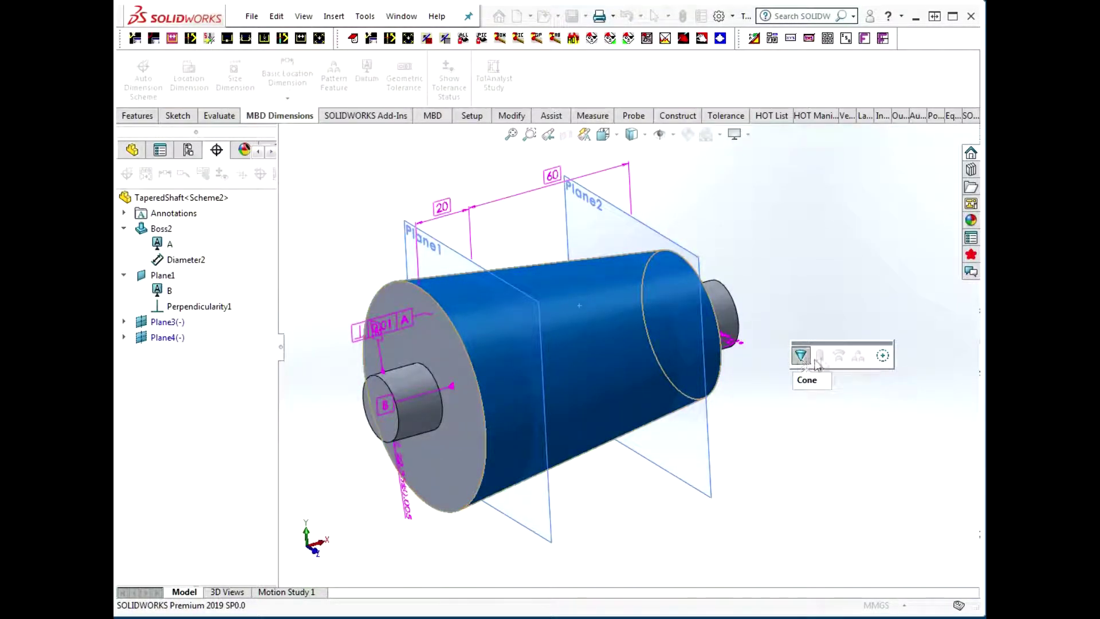
{"action": "left_click", "coordinate": [883, 356]}
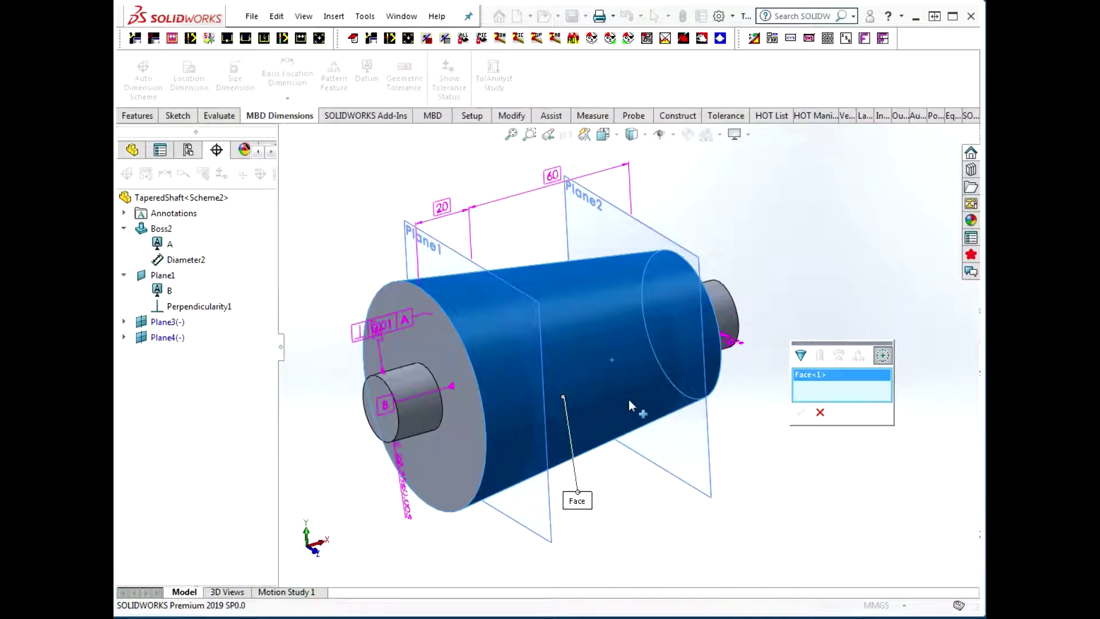
{"action": "left_click", "coordinate": [457, 258]}
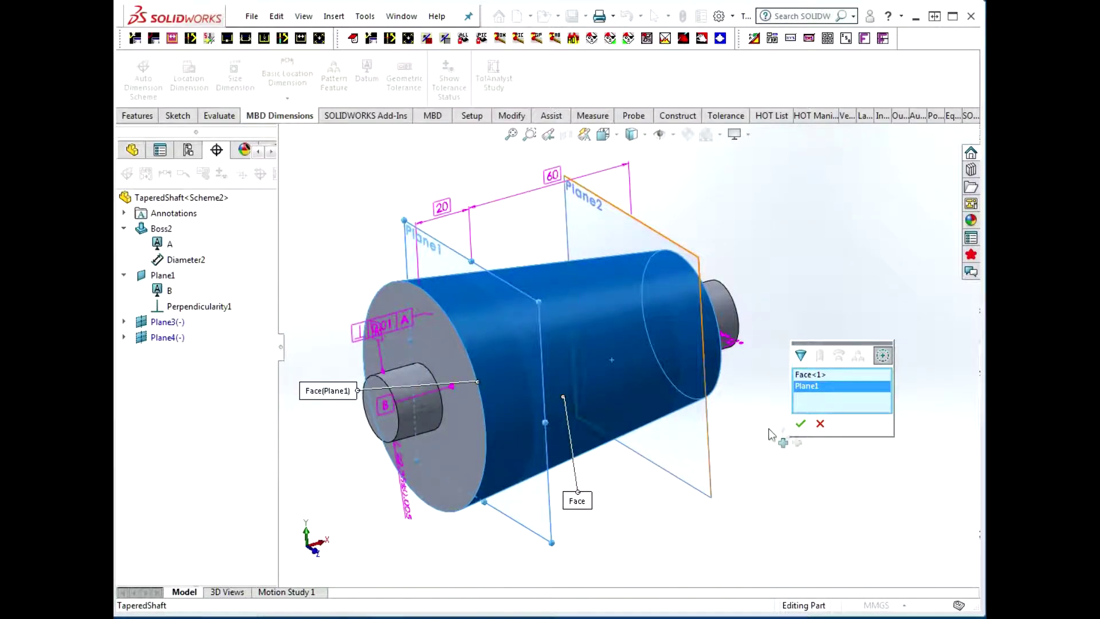
{"action": "left_click", "coordinate": [800, 423]}
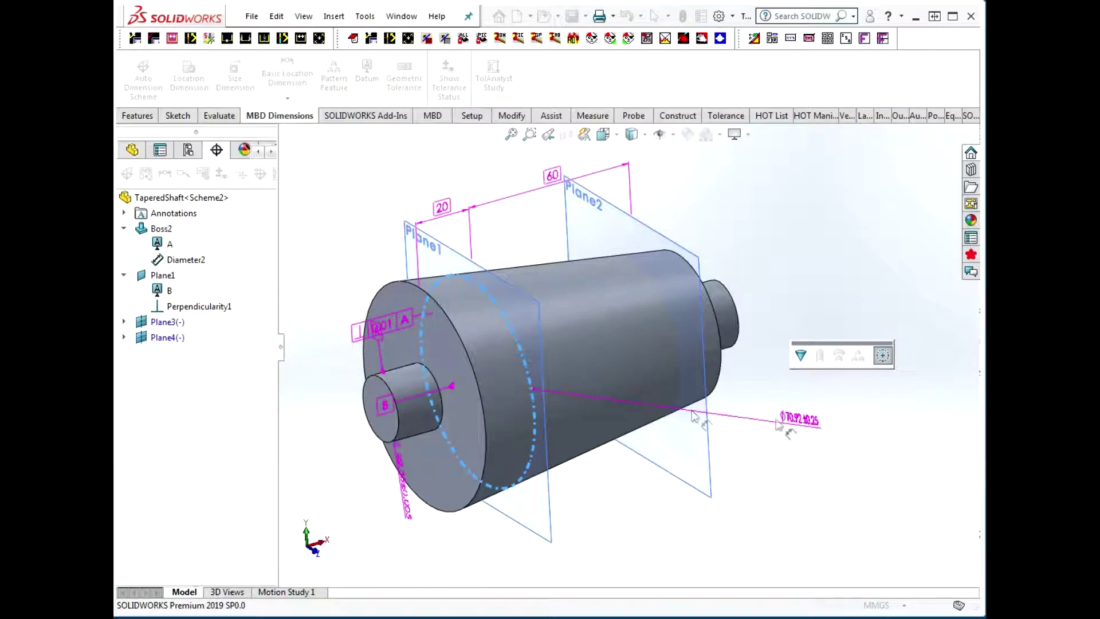
{"action": "left_click", "coordinate": [525, 370]}
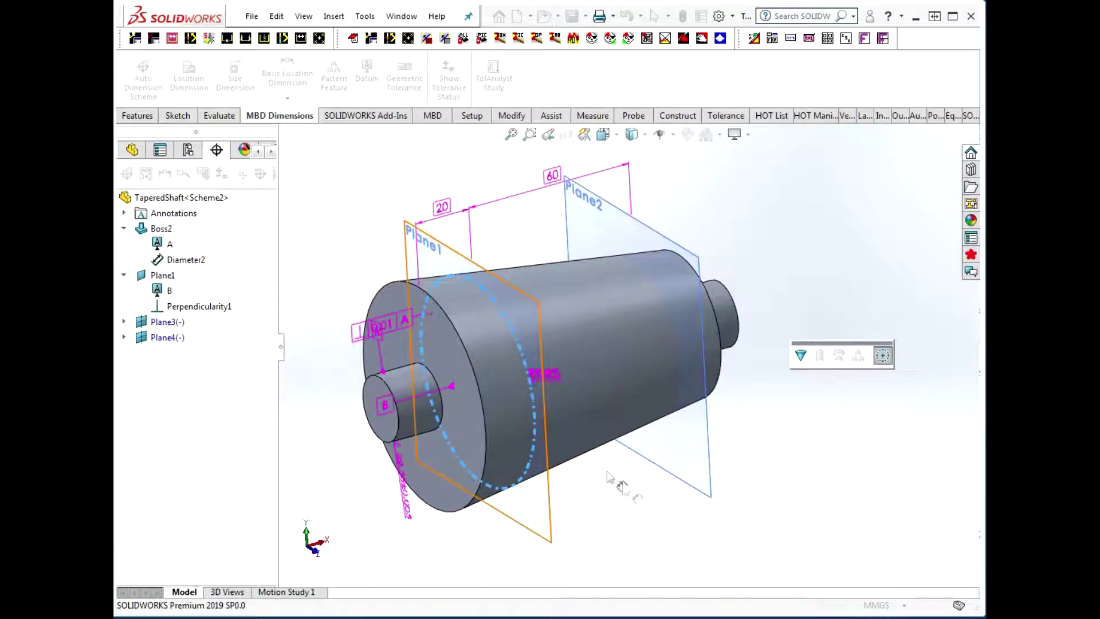
{"action": "left_click", "coordinate": [624, 489]}
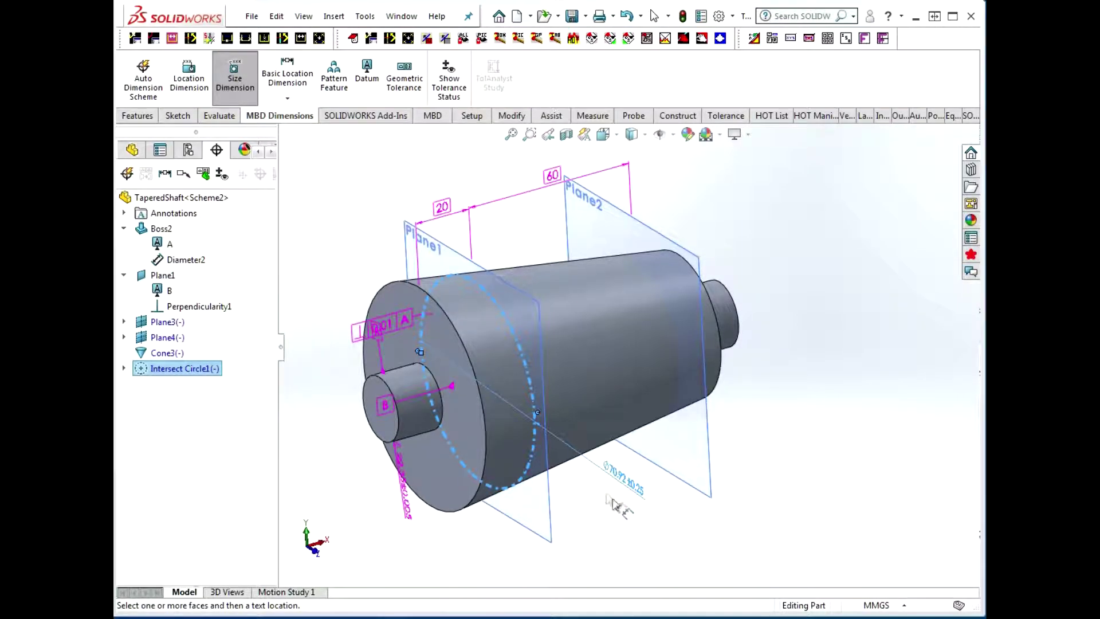
{"action": "left_click", "coordinate": [404, 80]}
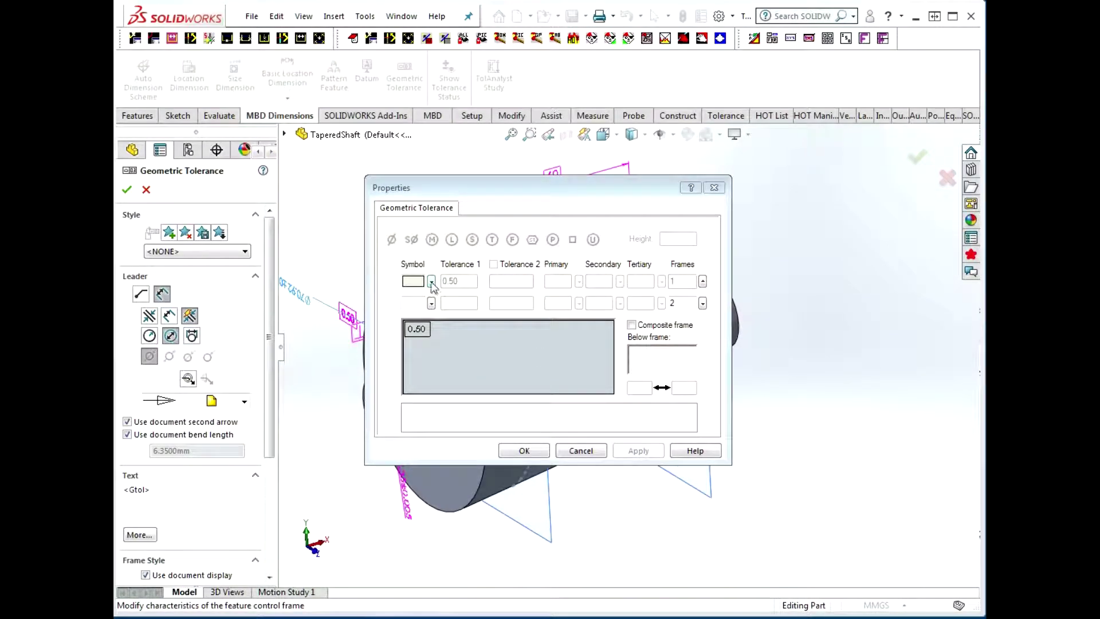
Define a diametral Ø0.50 position tolerance at MMC referencing datums A and B.
{"action": "left_click", "coordinate": [431, 281]}
{"action": "left_click", "coordinate": [484, 322]}
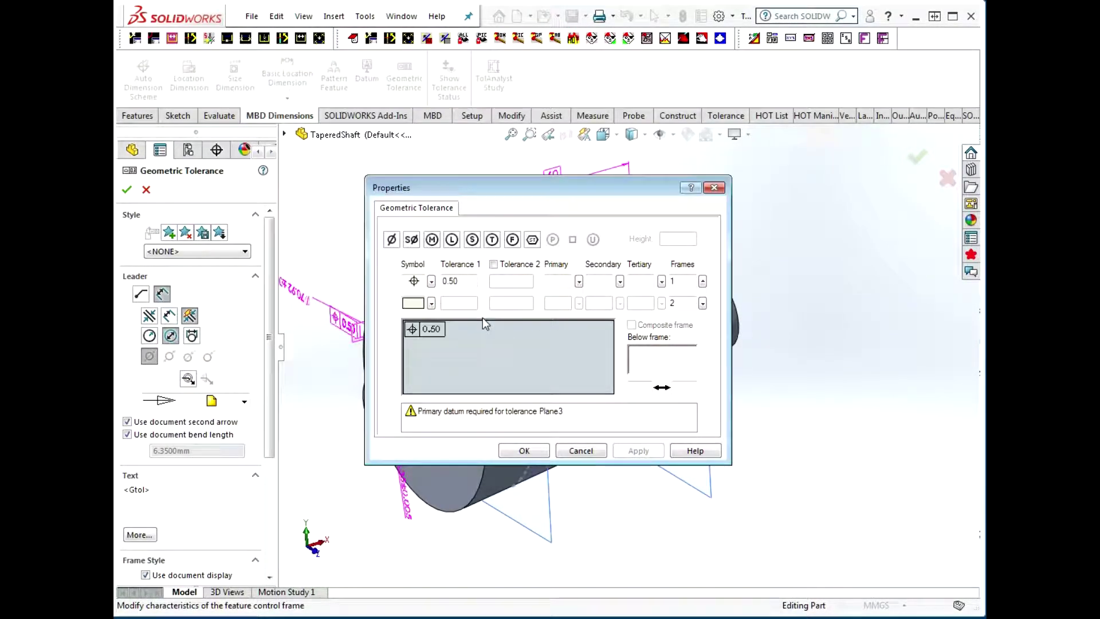
{"action": "left_click", "coordinate": [392, 241]}
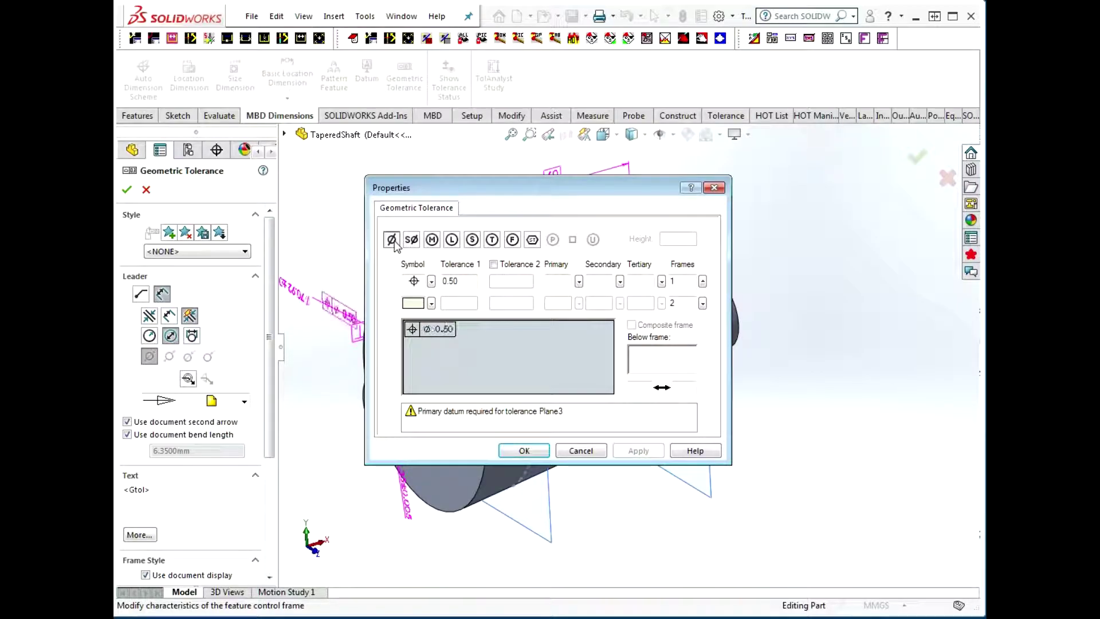
{"action": "left_click", "coordinate": [432, 241]}
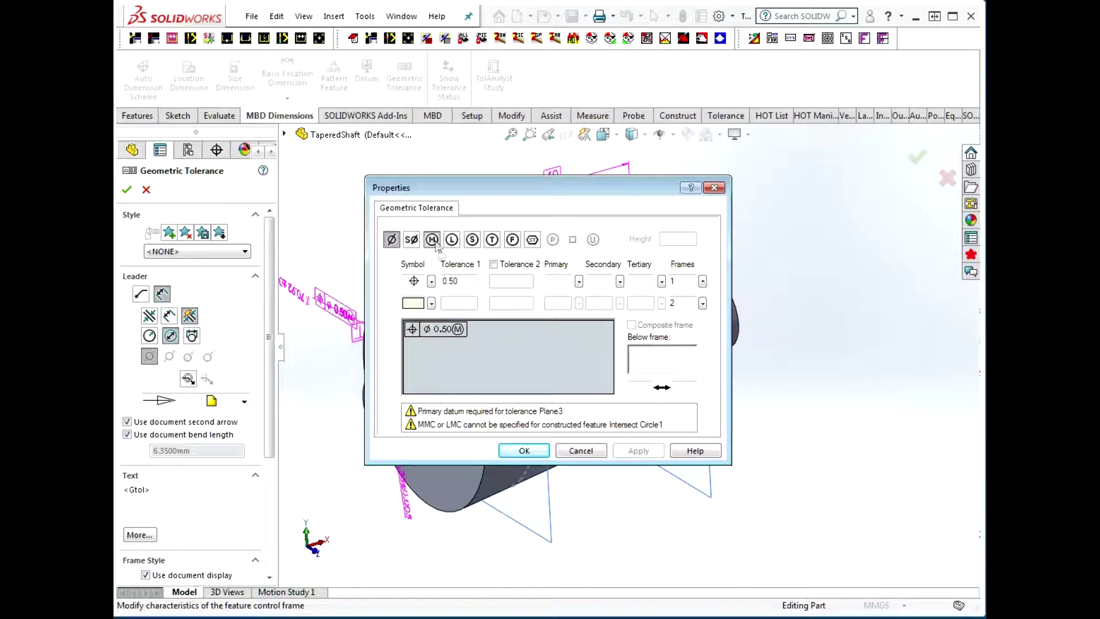
{"action": "left_click", "coordinate": [557, 281]}
{"action": "type", "text": "A"}
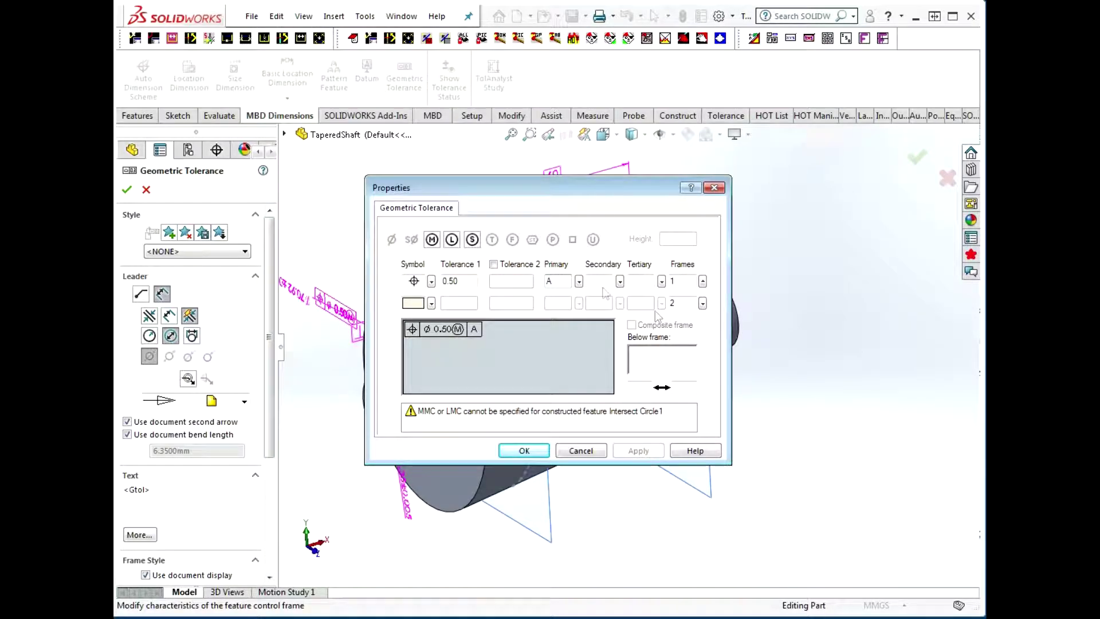
{"action": "type", "text": "B"}
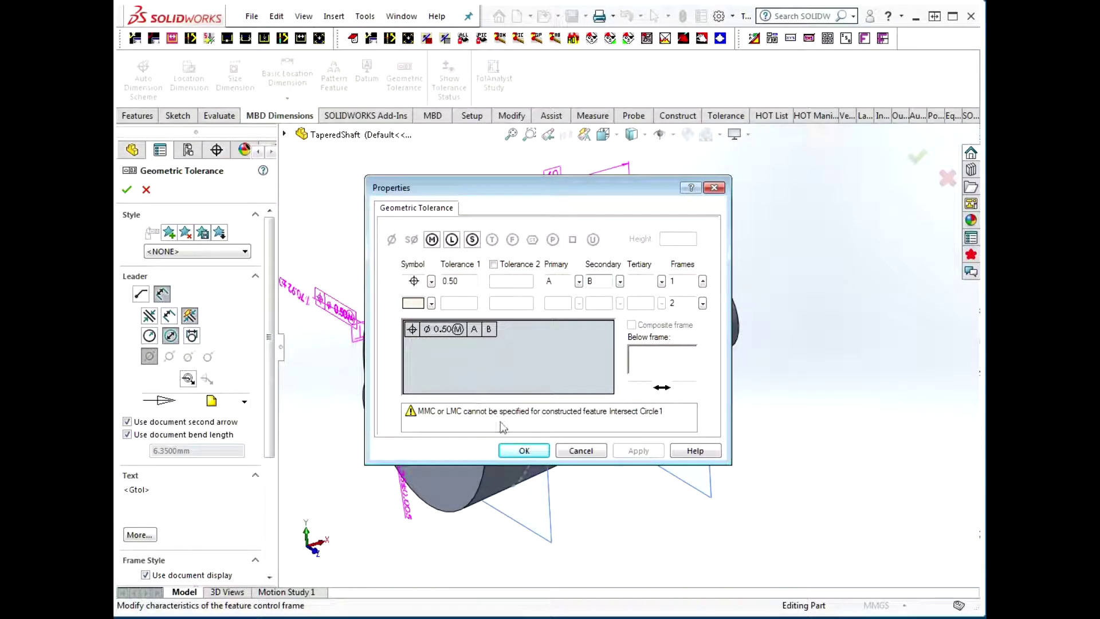
{"action": "left_click", "coordinate": [524, 451]}
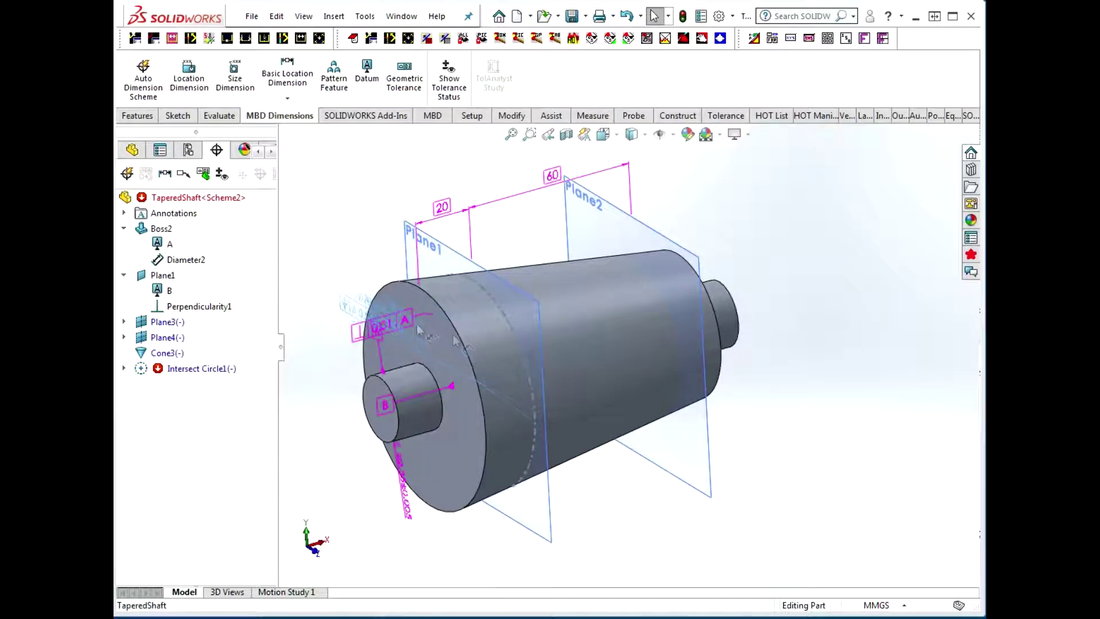
Attach the position frame beneath the Ø70.92 dimension and orbit the shaft to review it.
{"action": "left_click", "coordinate": [630, 486]}
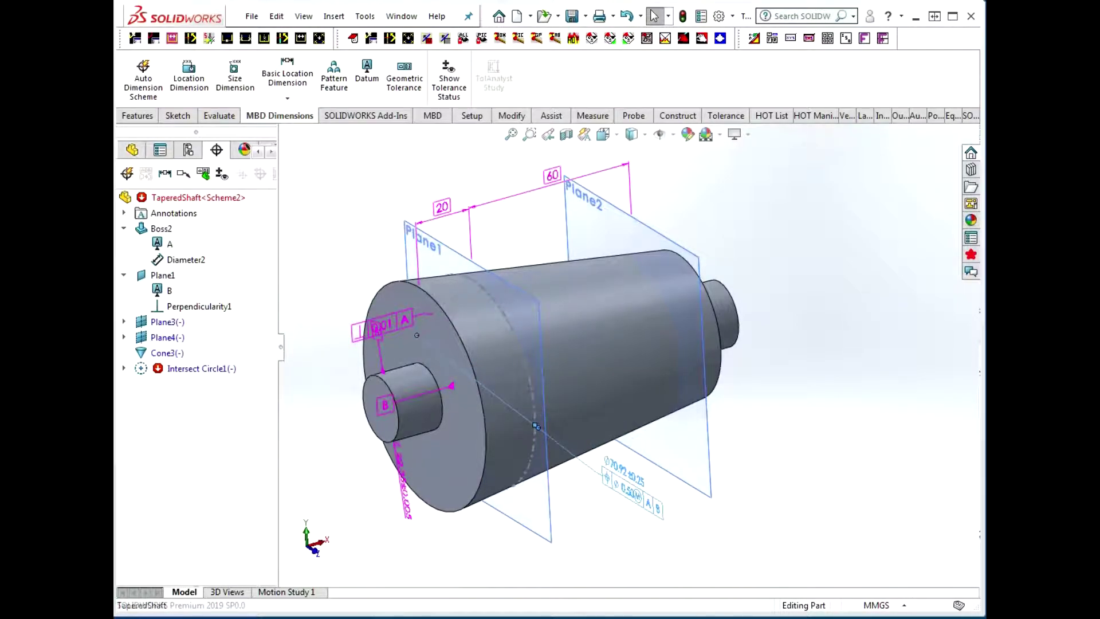
{"action": "middle_click_drag", "start_coordinate": [786, 496], "coordinate": [636, 458]}
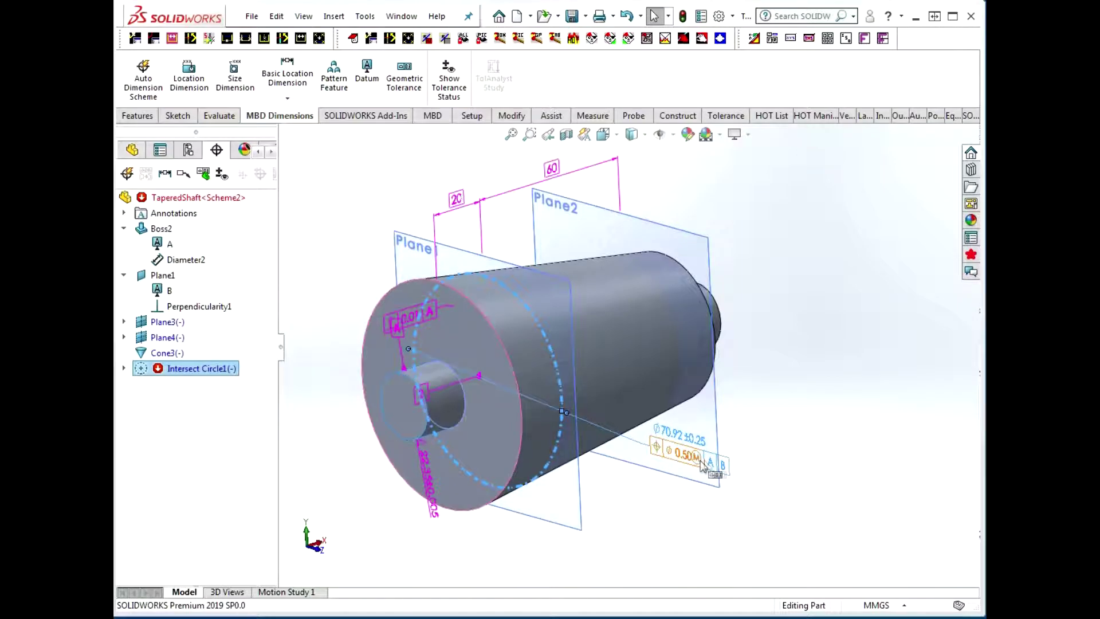
{"action": "middle_click_drag", "start_coordinate": [811, 407], "coordinate": [789, 413]}
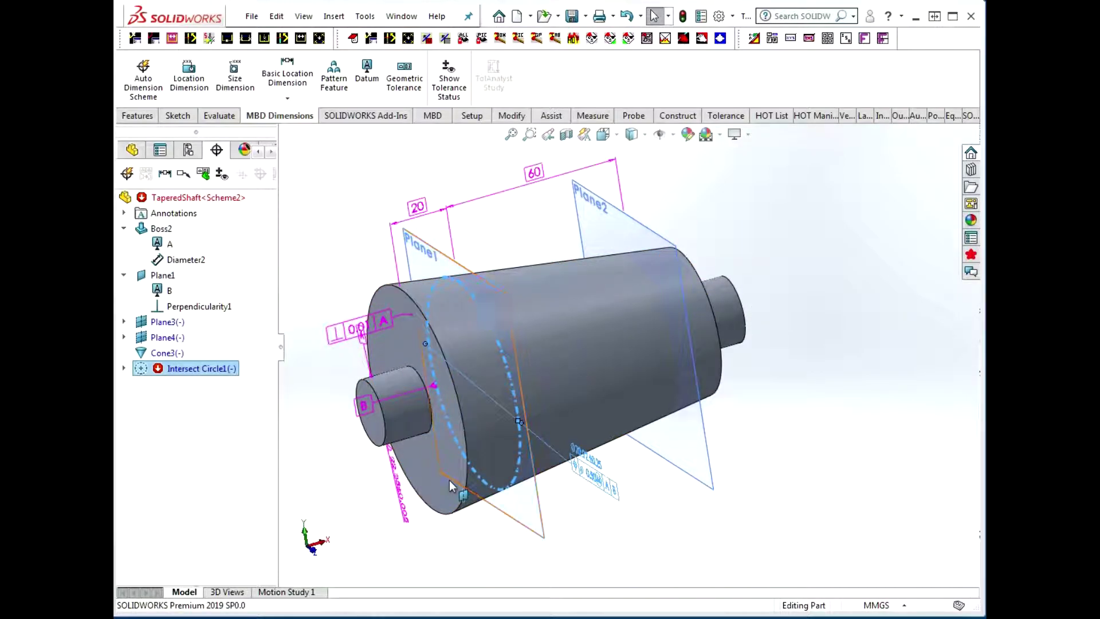
{"action": "mouse_move", "coordinate": [773, 379]}
{"action": "middle_mouse_down"}
{"action": "mouse_move", "coordinate": [803, 369]}
{"action": "mouse_move", "coordinate": [795, 383]}
{"action": "middle_mouse_up"}
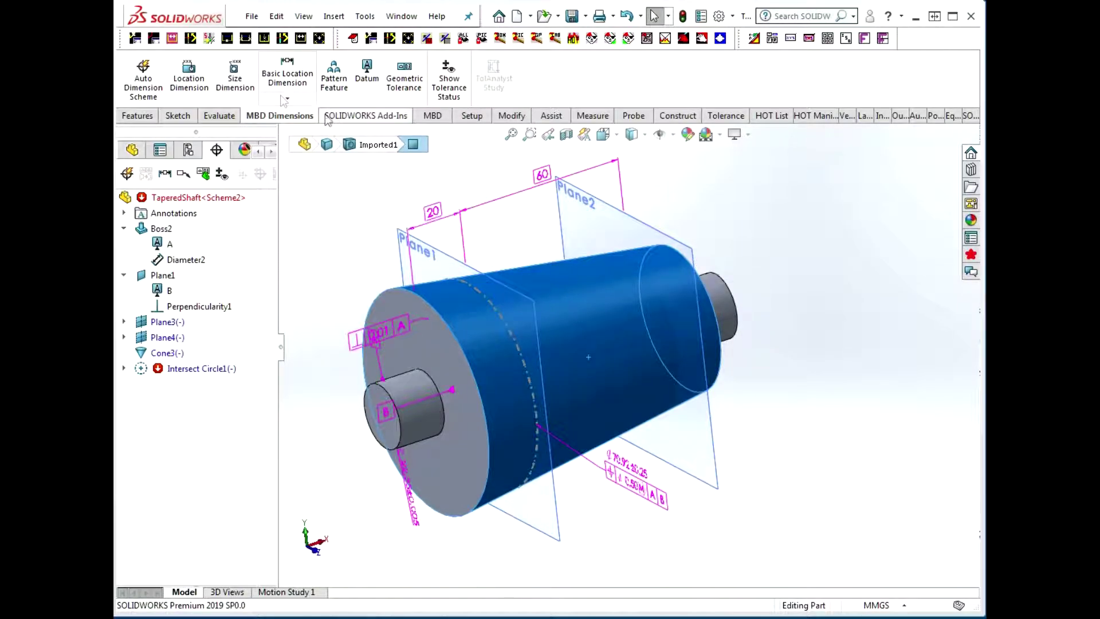
{"action": "left_click", "coordinate": [238, 80]}
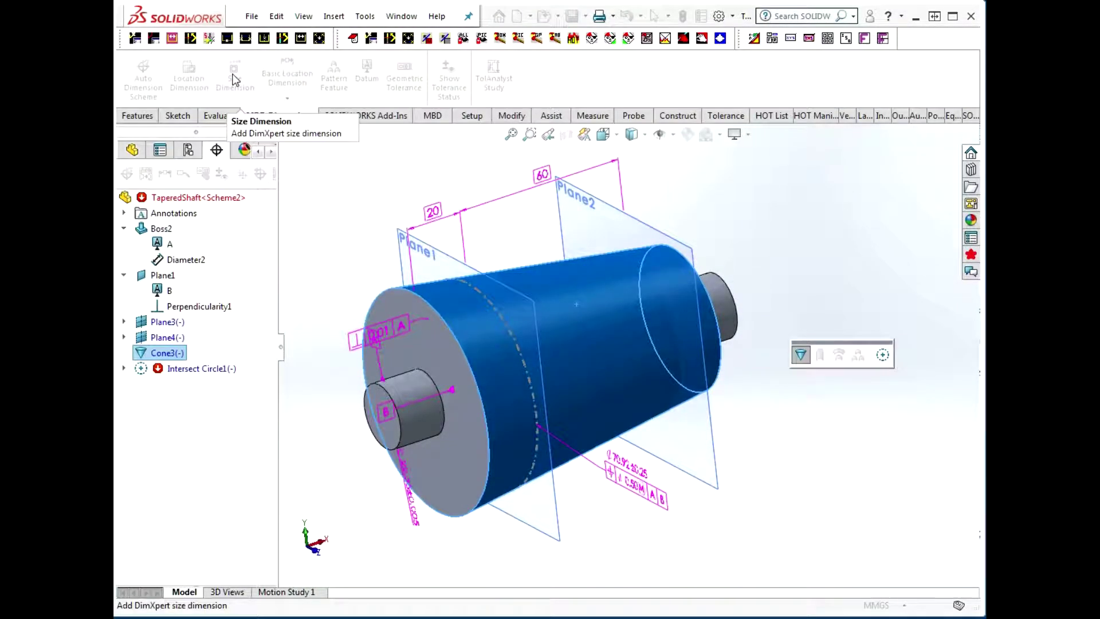
Dimension the intersect circle of the cone face and Plane2 as Ø54.06.
{"action": "left_click", "coordinate": [882, 356]}
{"action": "left_click", "coordinate": [882, 355]}
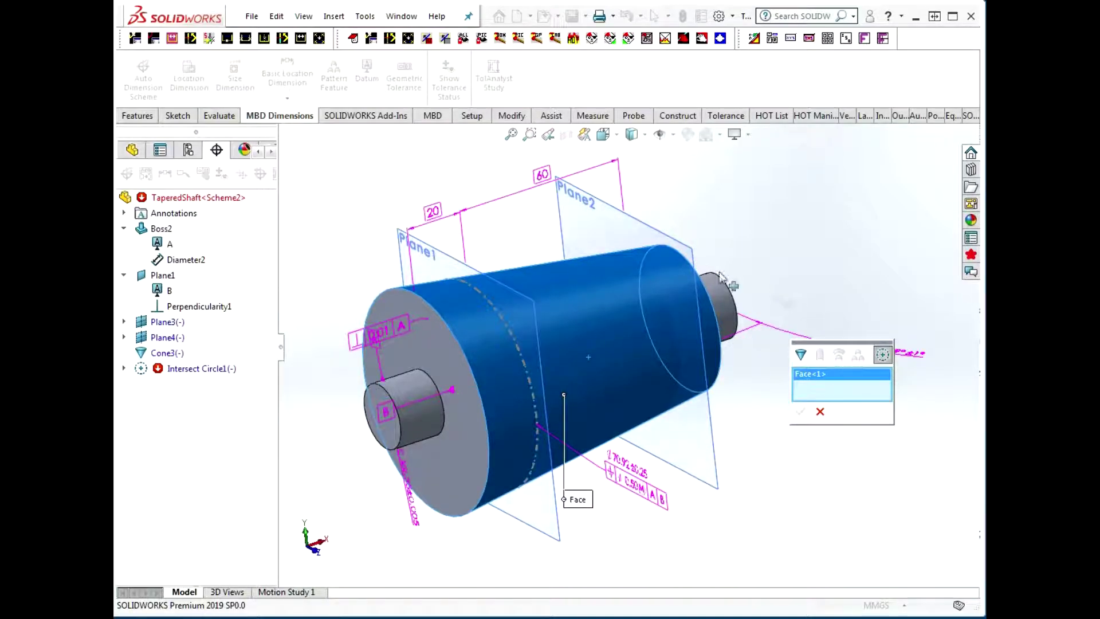
{"action": "left_click", "coordinate": [662, 236]}
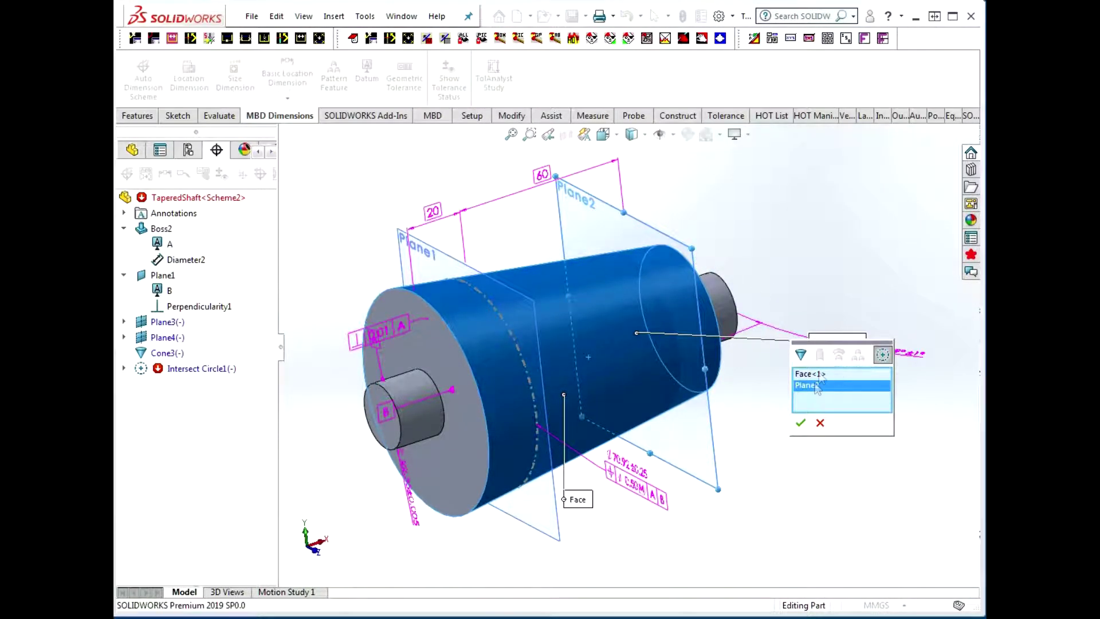
{"action": "left_click", "coordinate": [801, 423]}
{"action": "left_click", "coordinate": [763, 417]}
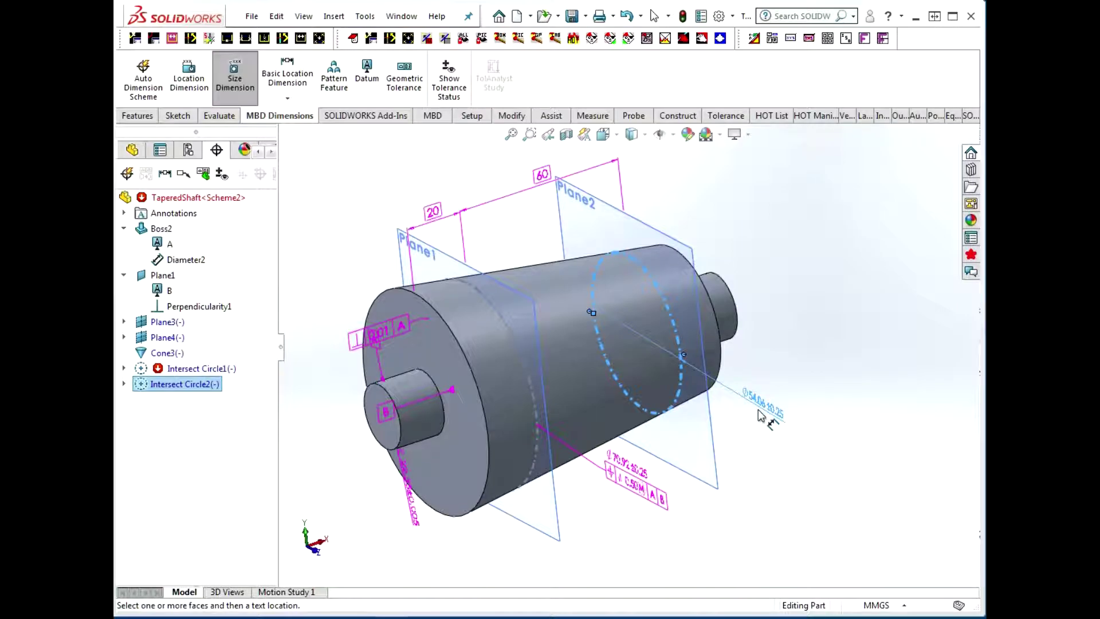
Give the Ø54.06 size a Ø0.50 MMC position tolerance to datums A and B.
{"action": "left_click", "coordinate": [414, 90]}
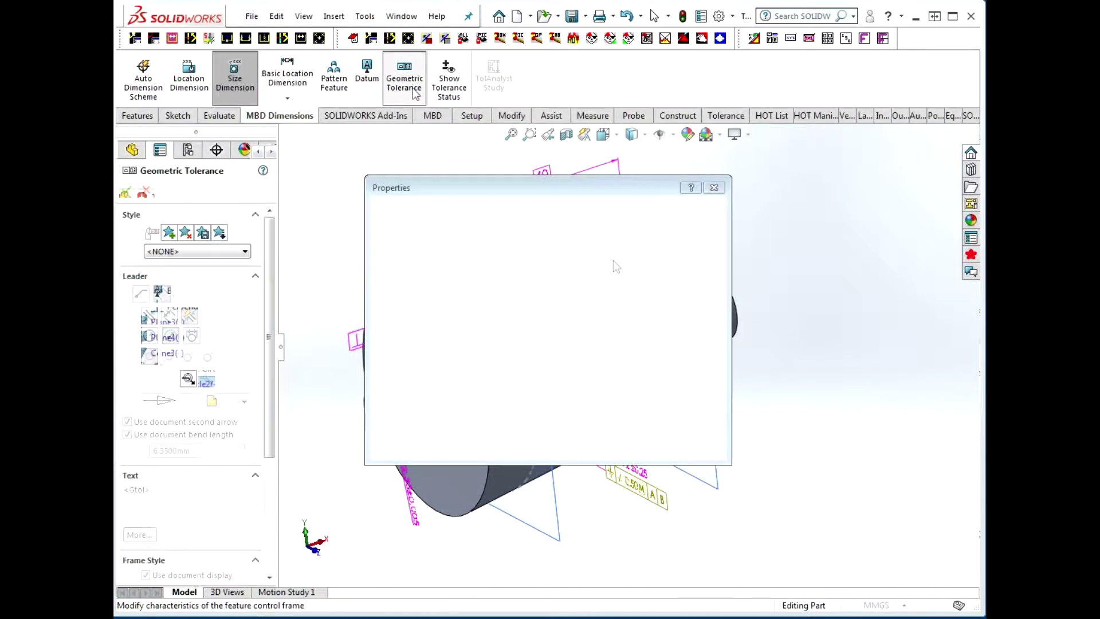
{"action": "left_click", "coordinate": [431, 281]}
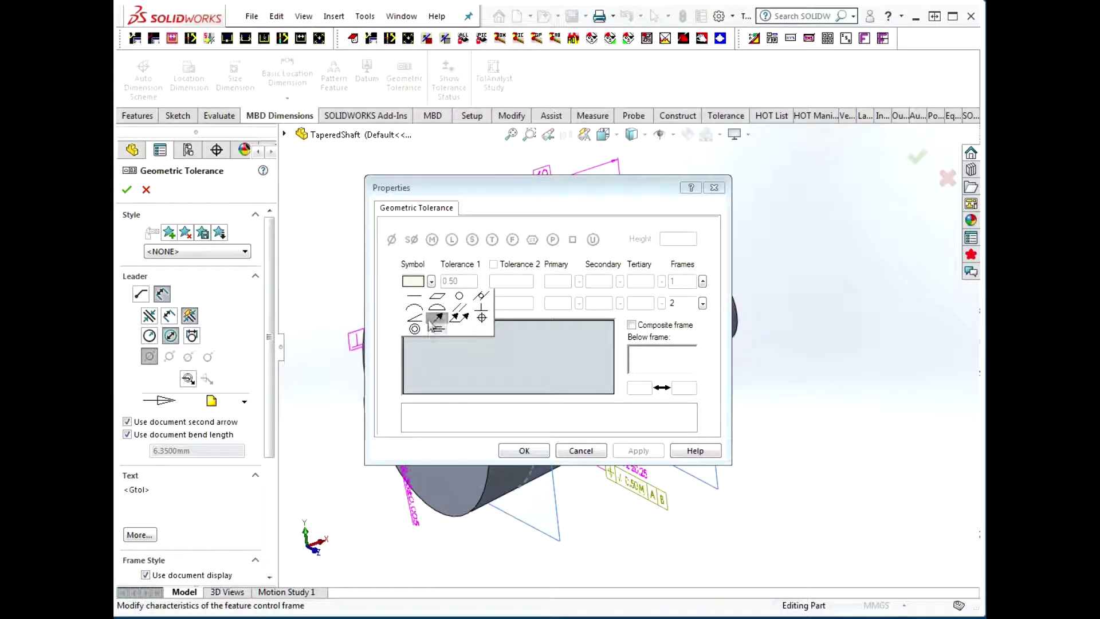
{"action": "left_click", "coordinate": [483, 327]}
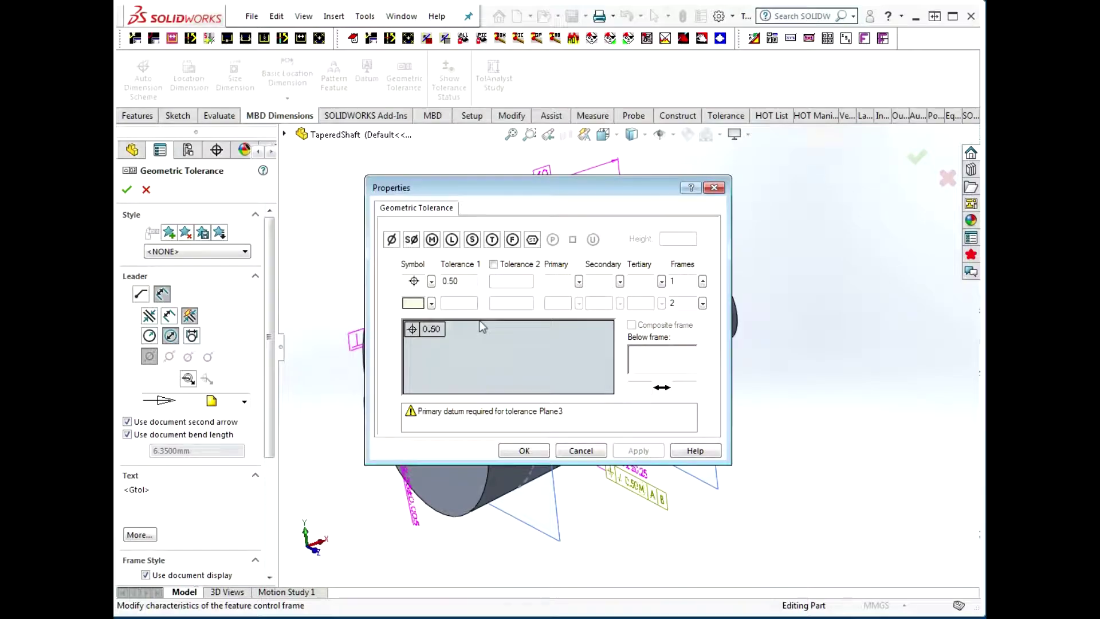
{"action": "left_click", "coordinate": [393, 240]}
{"action": "left_click", "coordinate": [432, 240]}
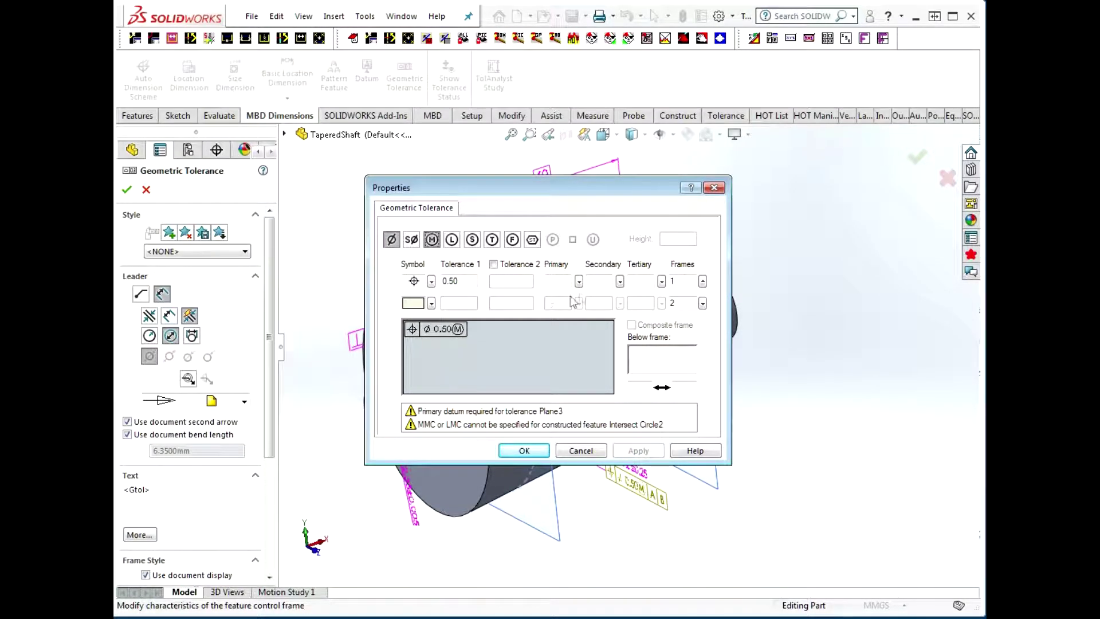
{"action": "left_click", "coordinate": [559, 283]}
{"action": "type", "text": "A"}
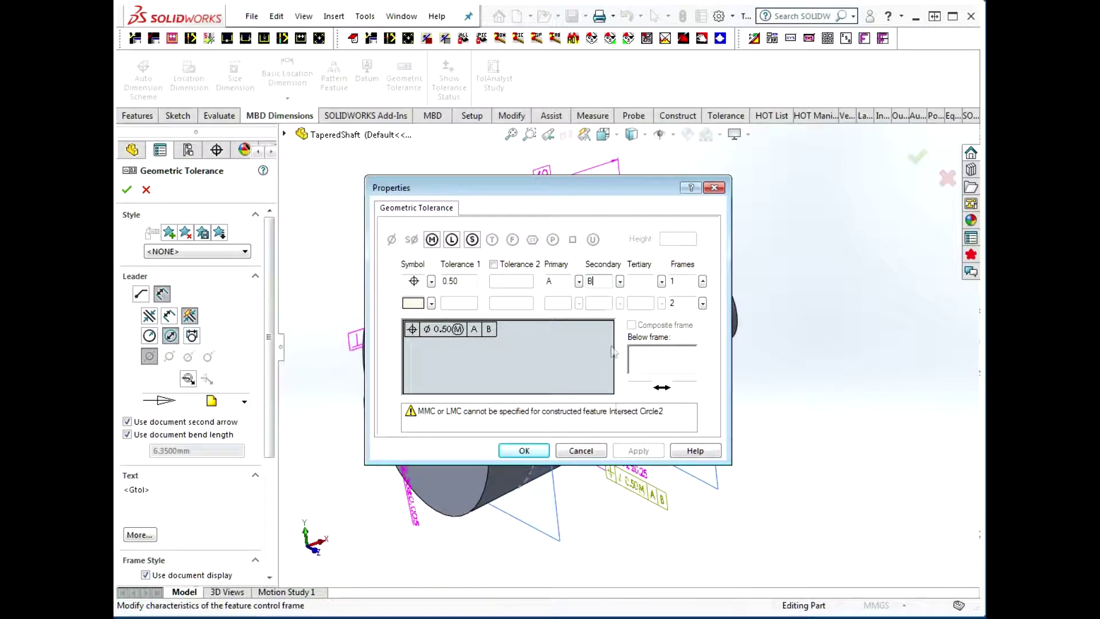
{"action": "left_click", "coordinate": [525, 451]}
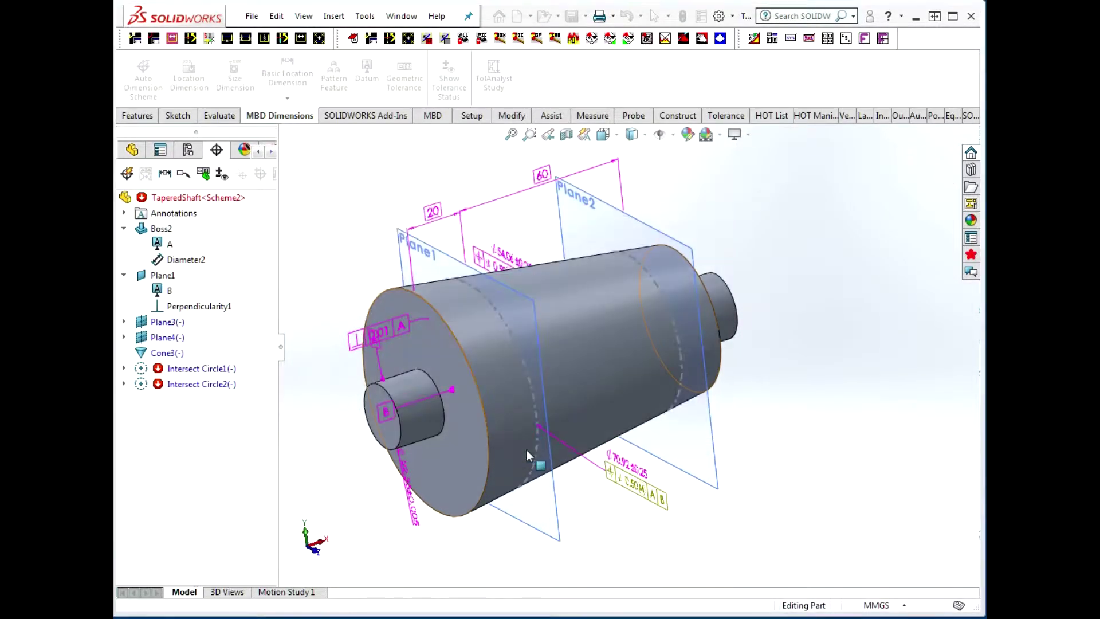
{"action": "middle_click_drag", "start_coordinate": [744, 351], "coordinate": [756, 371]}
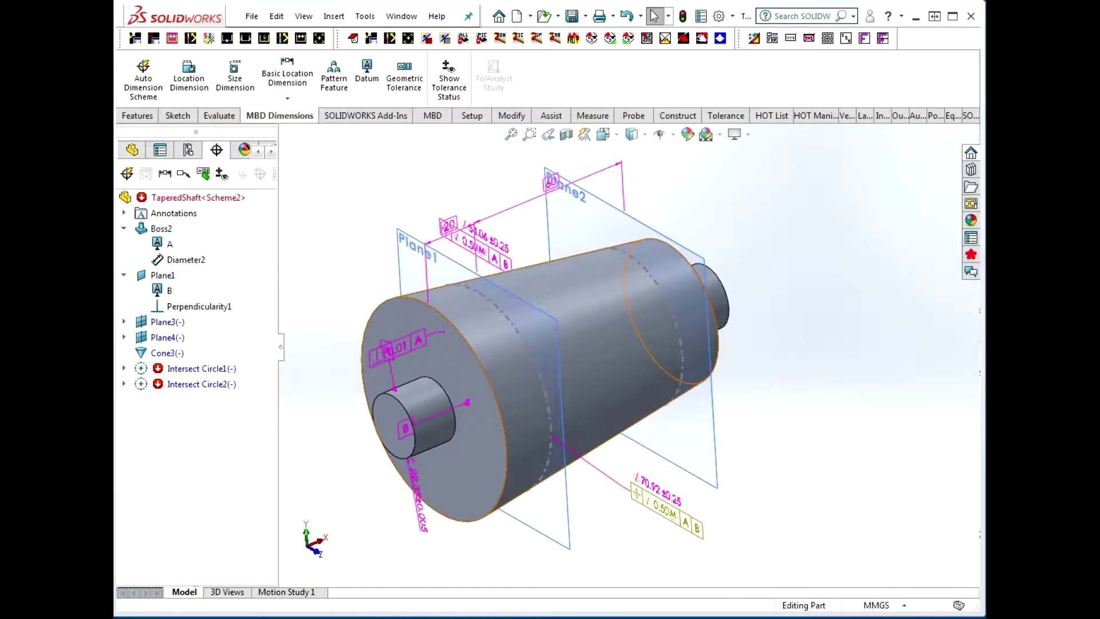
{"action": "left_click_drag", "start_coordinate": [985, 122], "coordinate": [731, 126]}
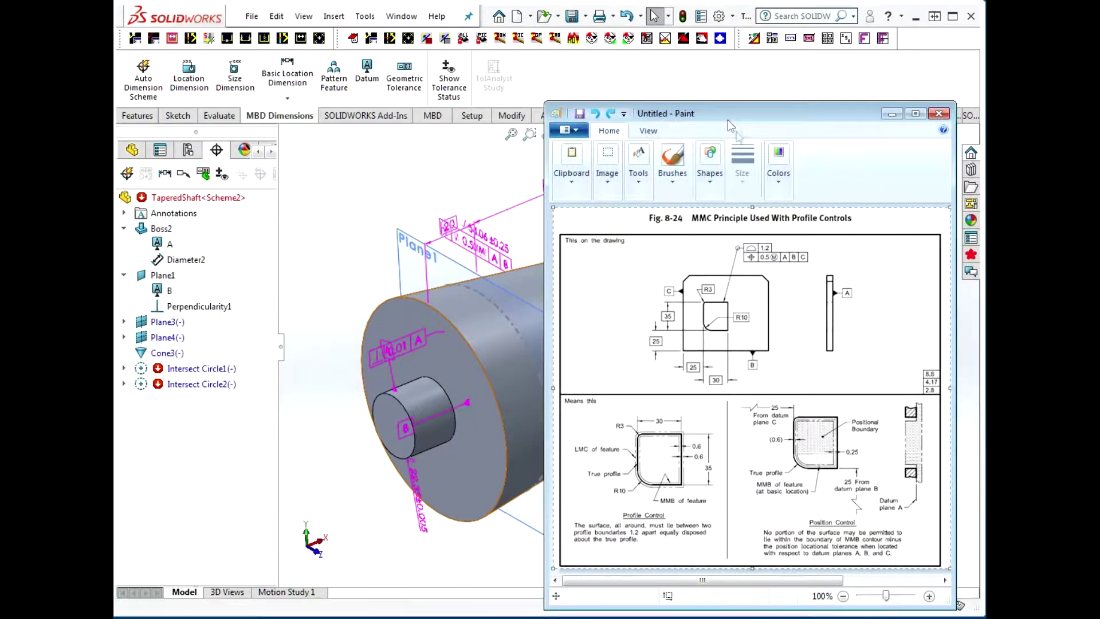